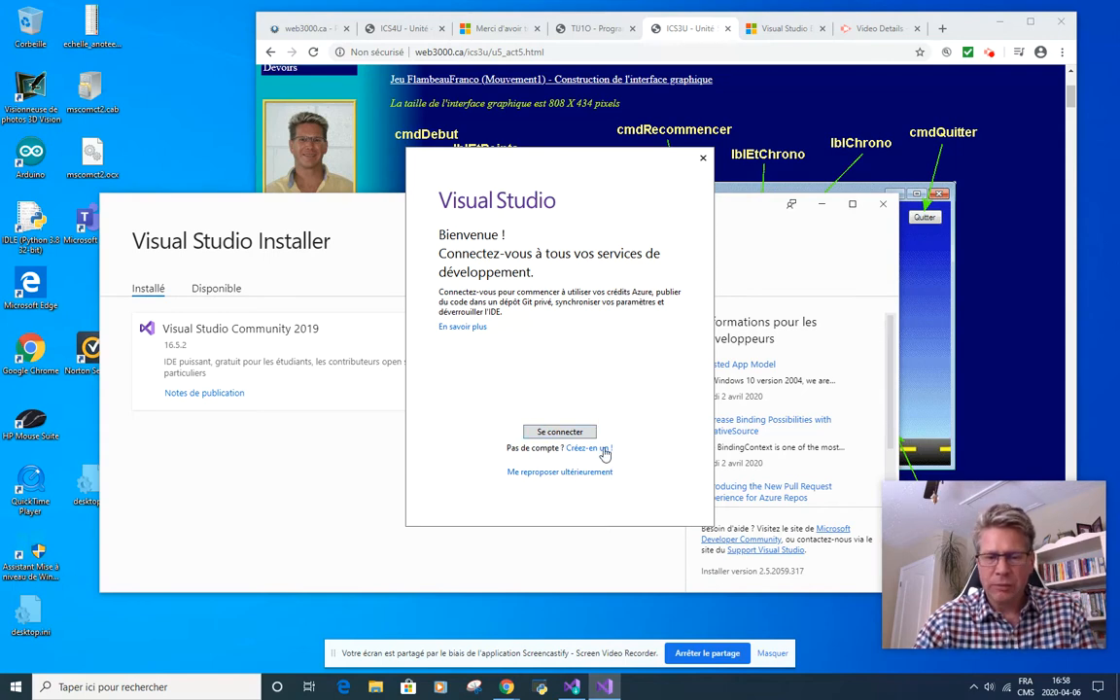
Step: Postpone signing in and start Visual Studio with the Sombre colour theme
click(540, 473)
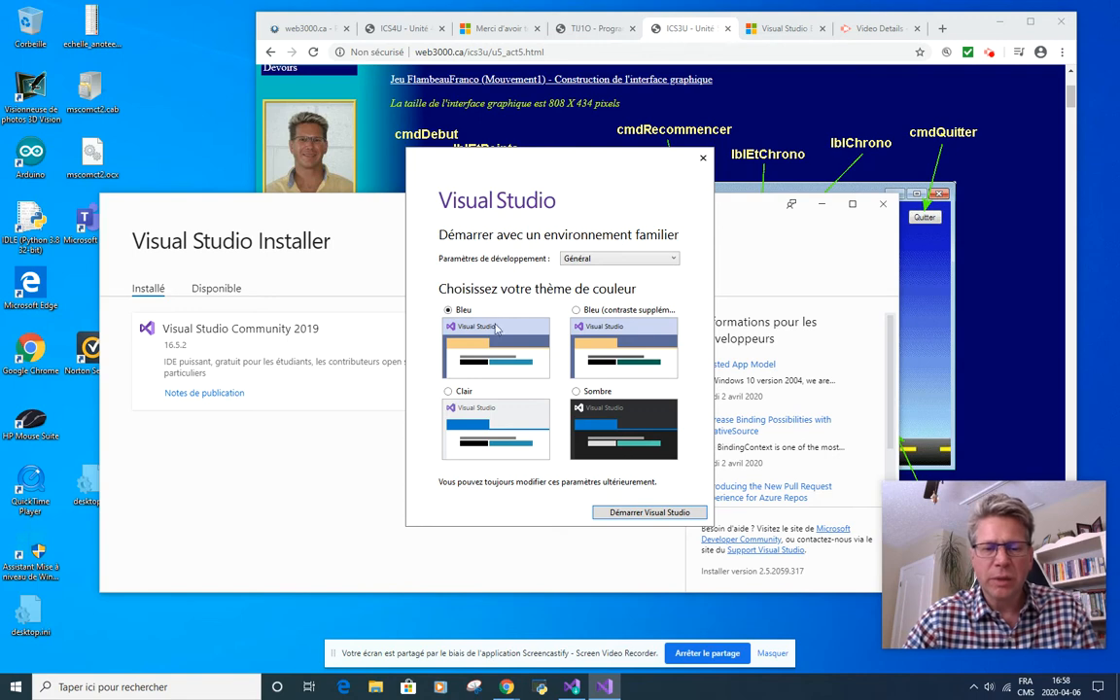
click(598, 340)
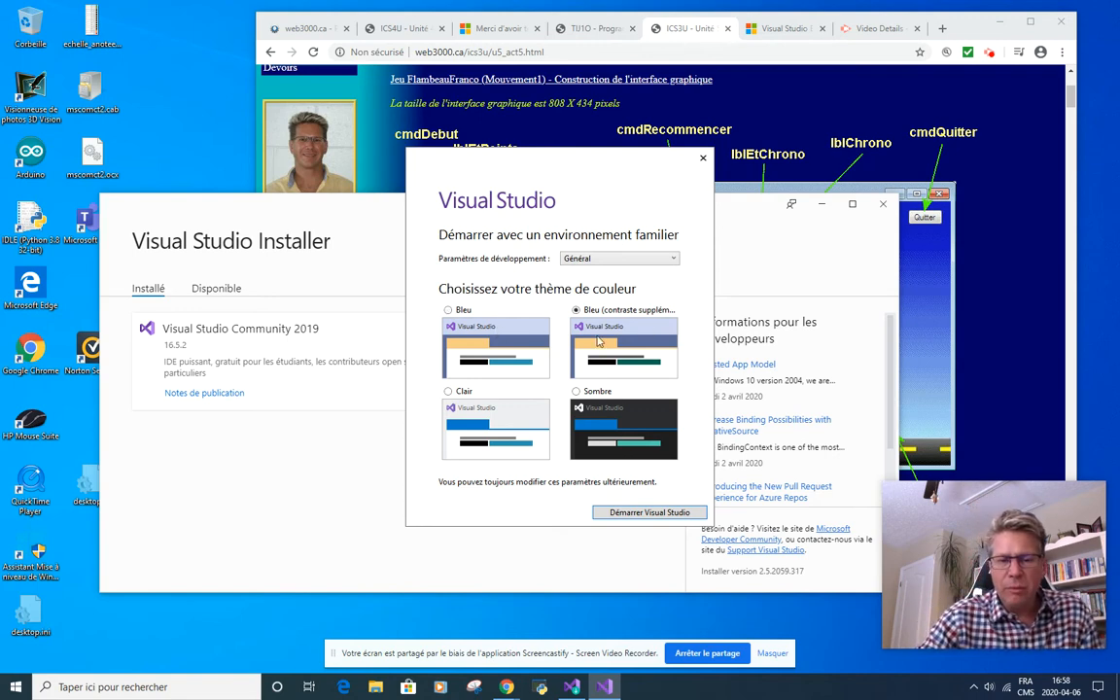
click(464, 393)
click(619, 442)
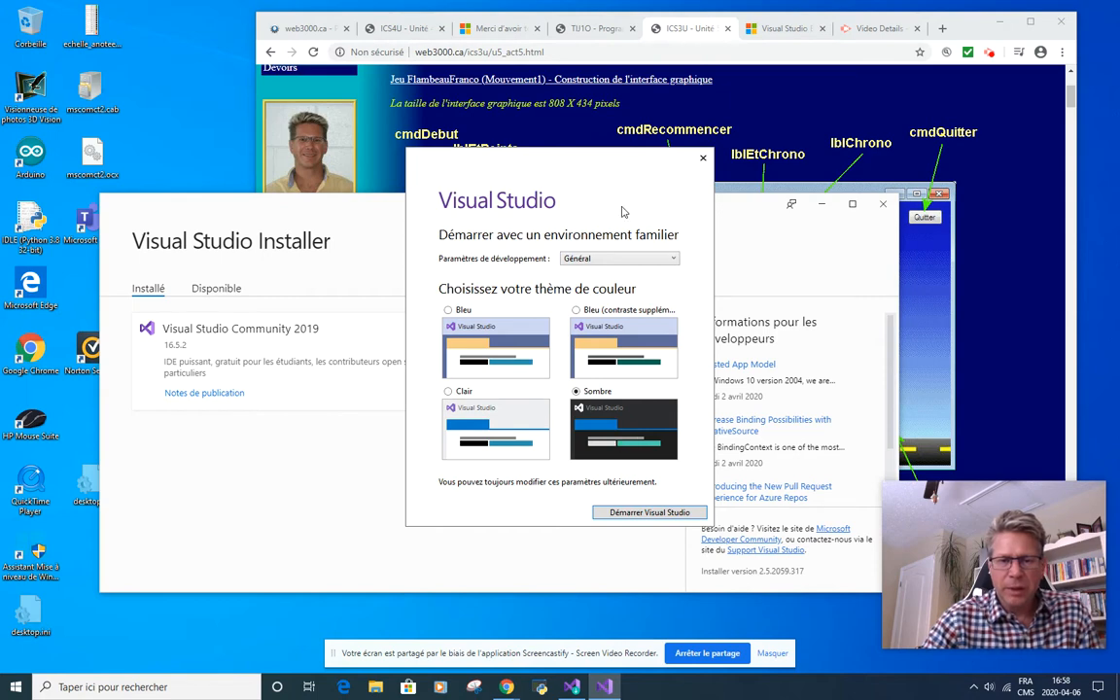
click(618, 513)
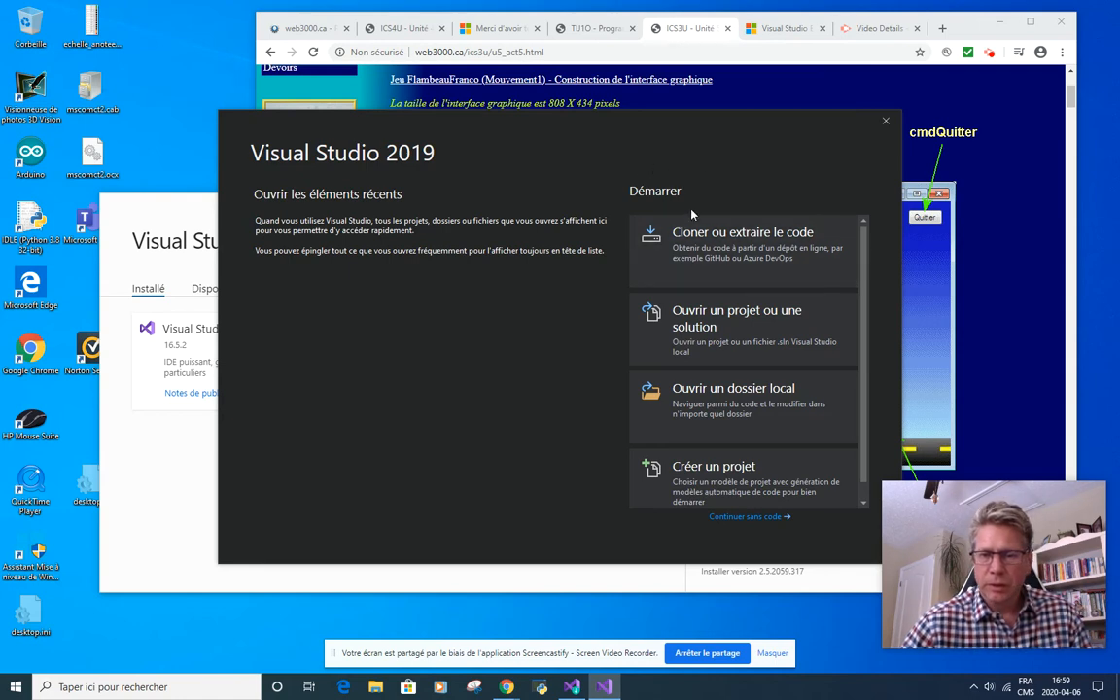
Step: Start a new project from the Visual Basic template Application console (.NET Core)
scroll(691, 492, down, 1)
click(691, 492)
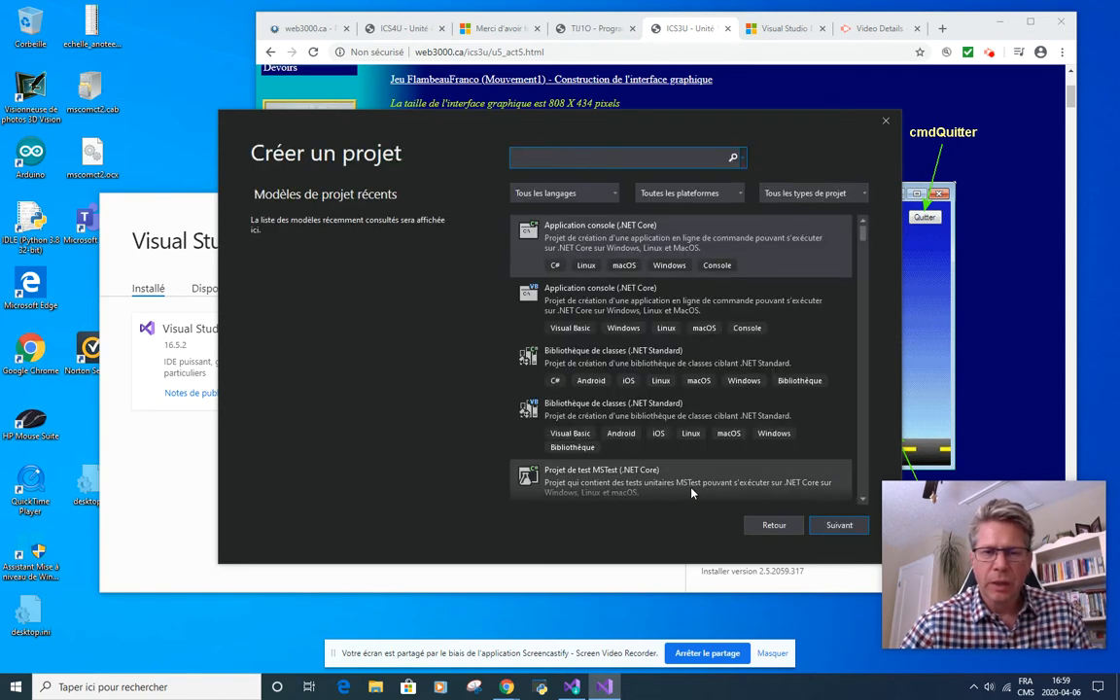
click(615, 192)
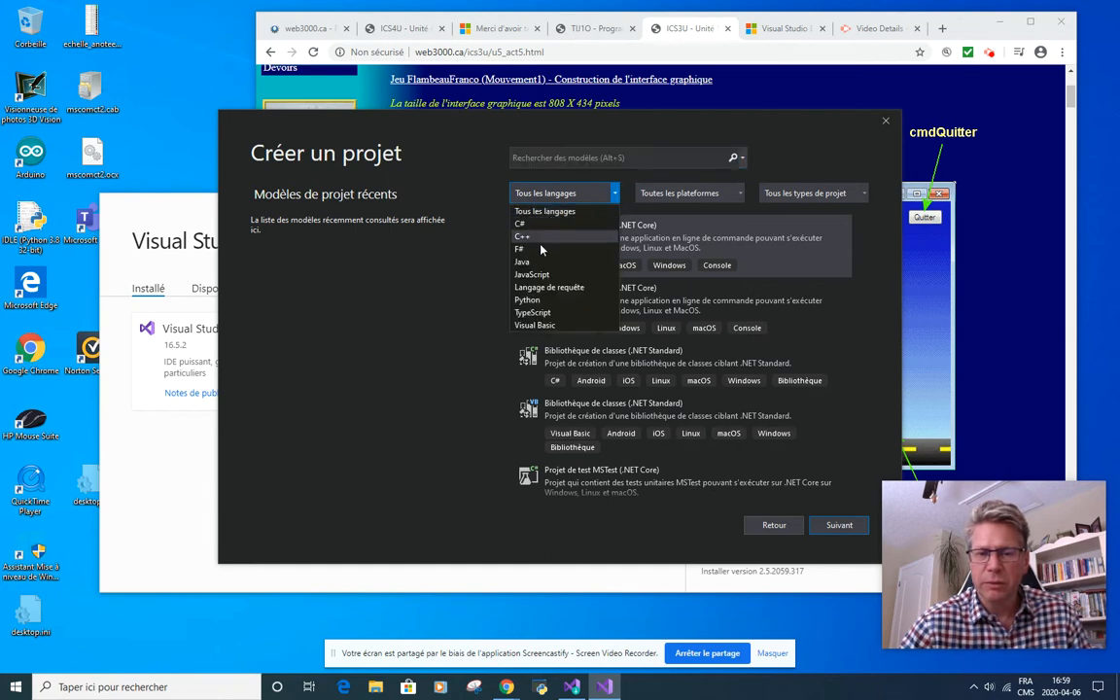
click(554, 326)
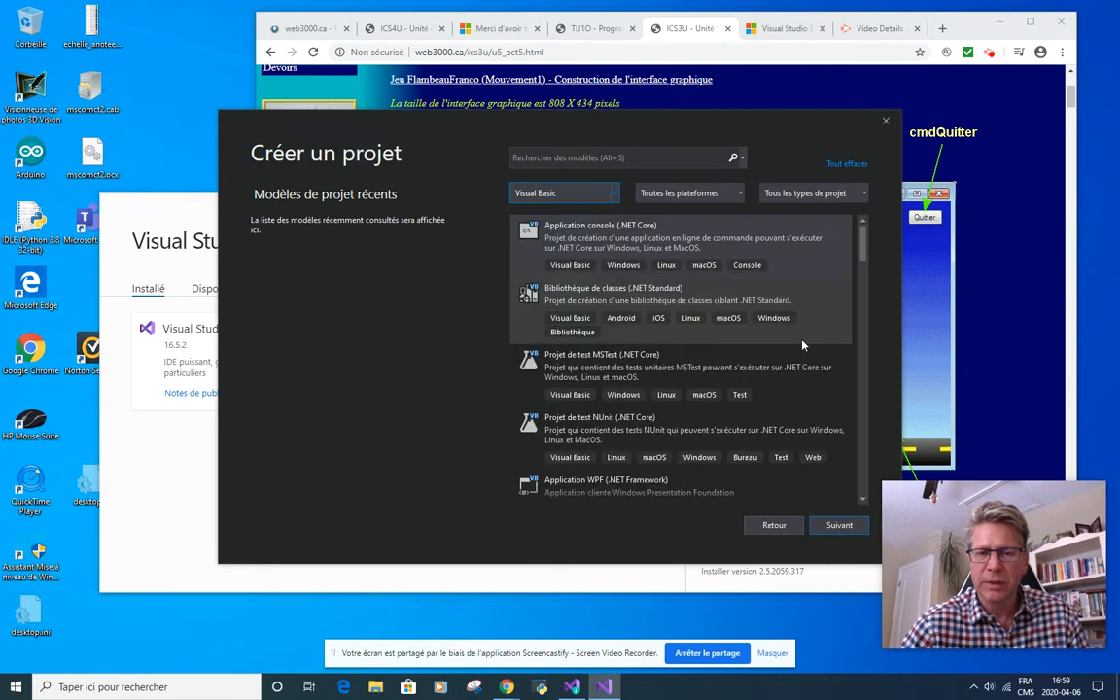
click(736, 243)
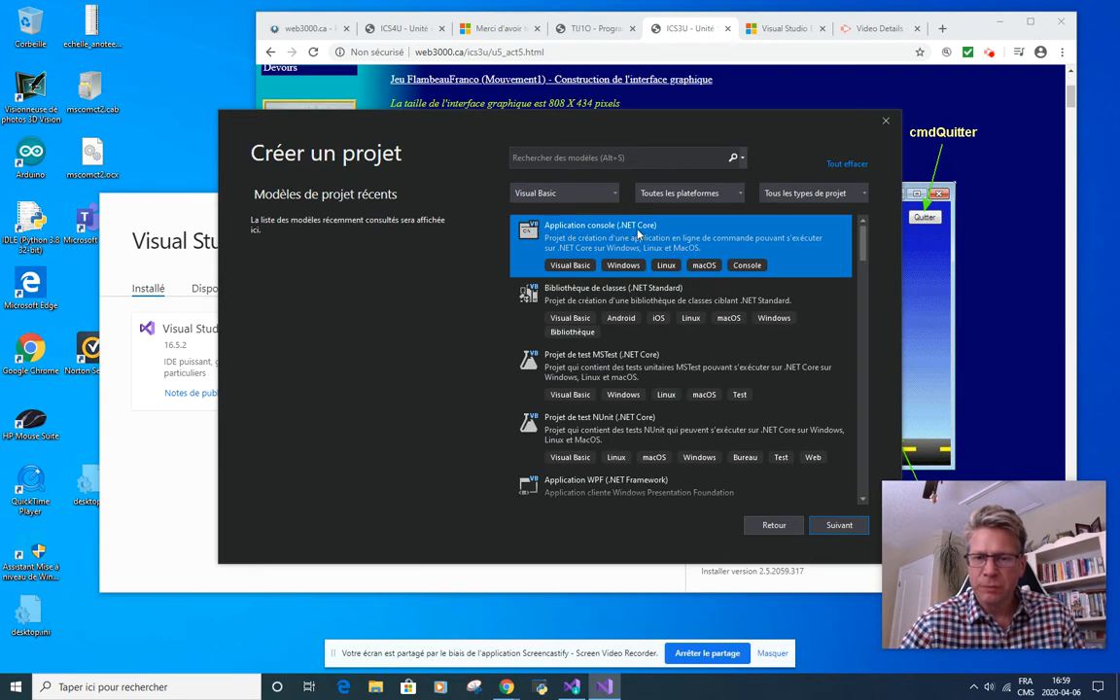
click(840, 525)
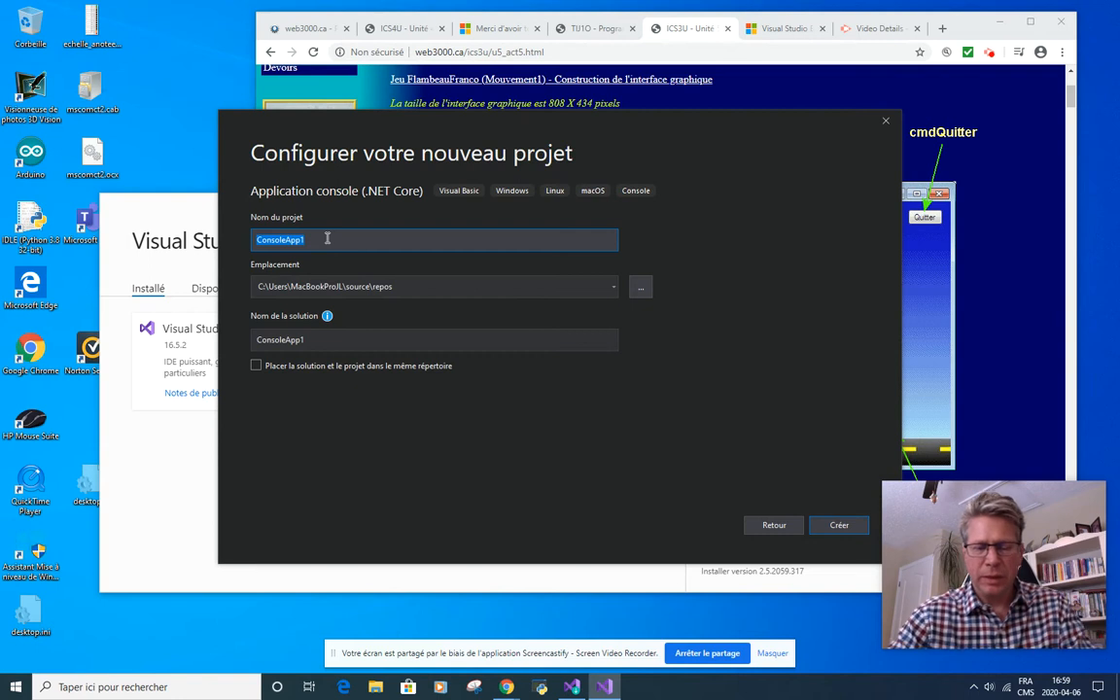
Step: Name the new project BonjourWindows
text(BonjourWindo)
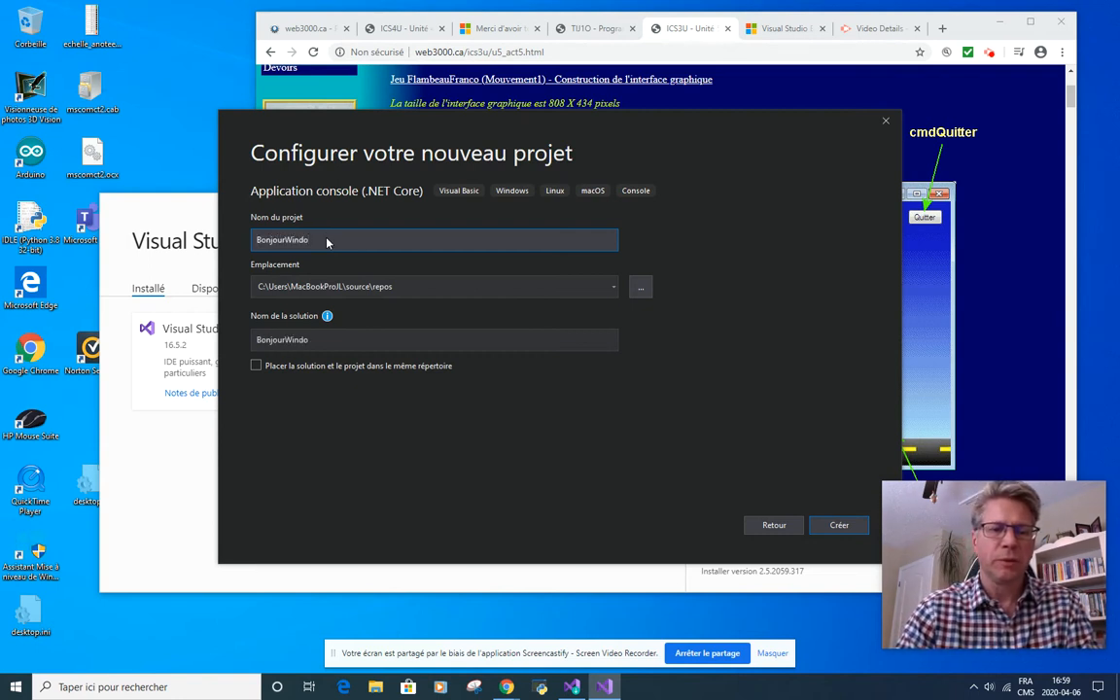
text(ws)
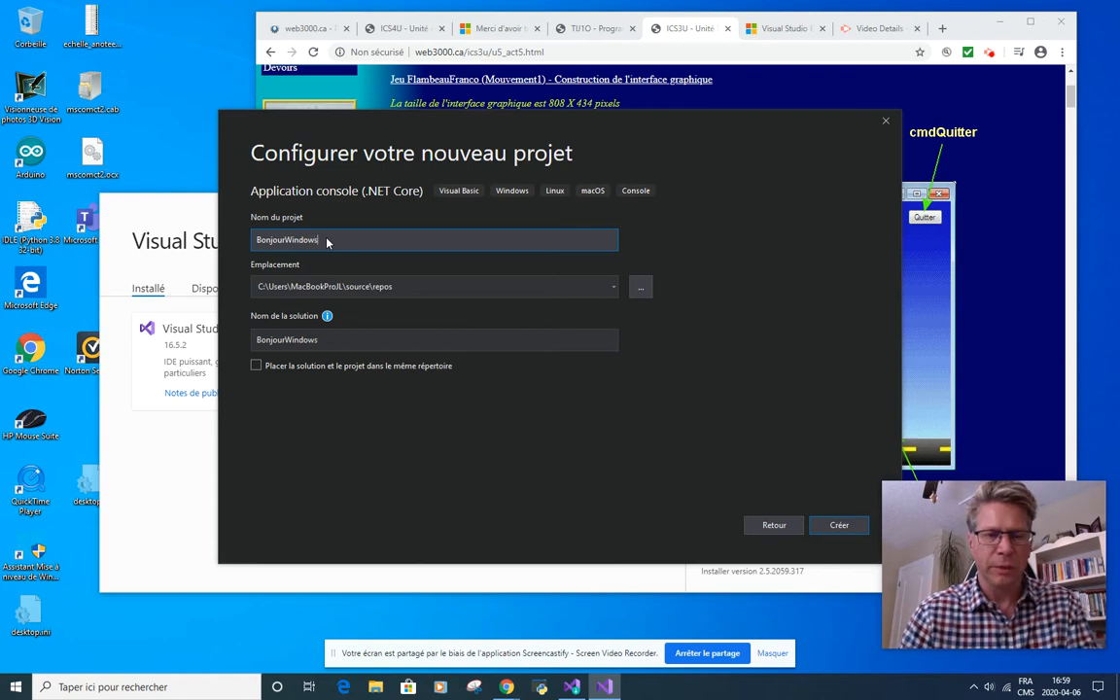
Step: Browse for the project location on the BOOTCAMP (C:) drive
click(639, 286)
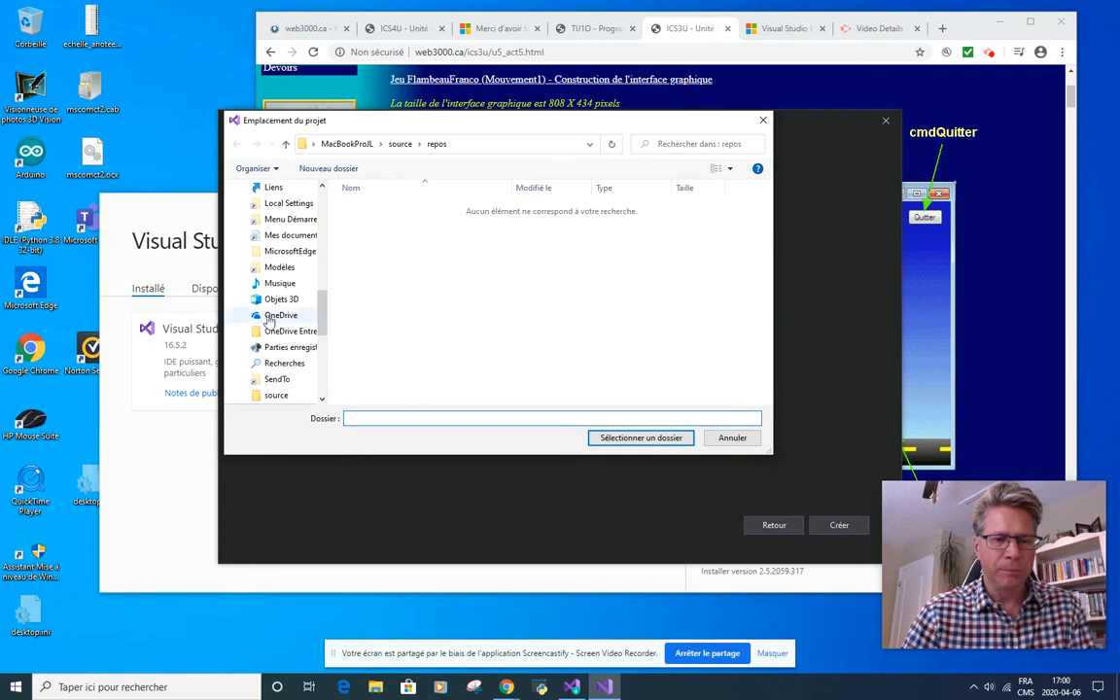
drag(322, 313, 324, 393)
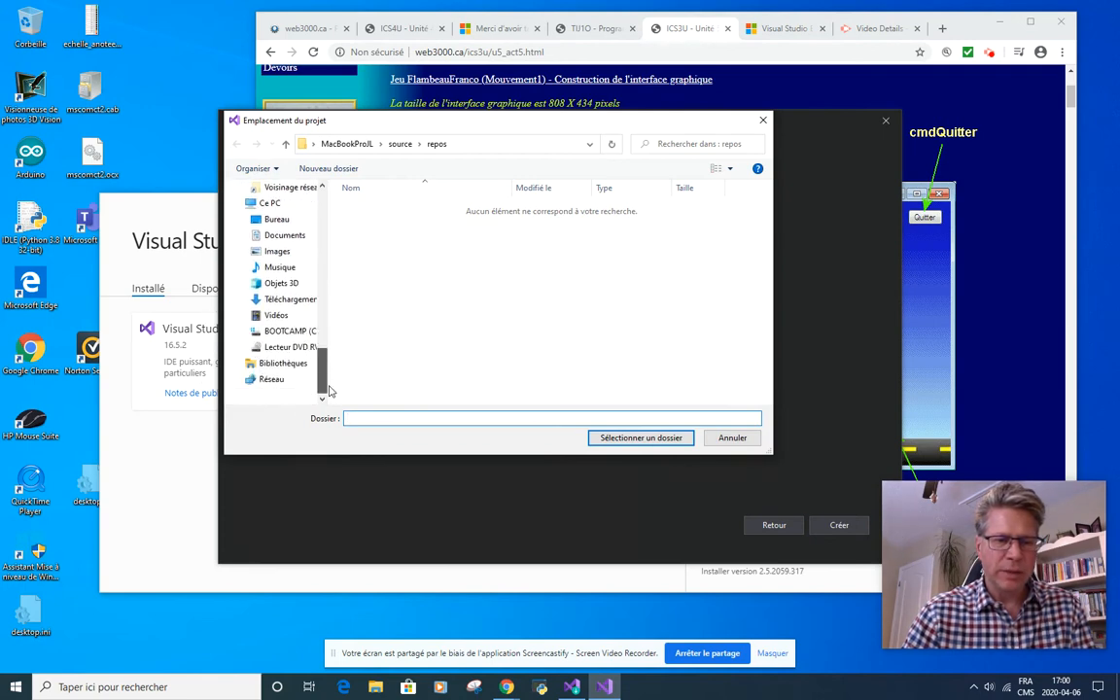
click(288, 331)
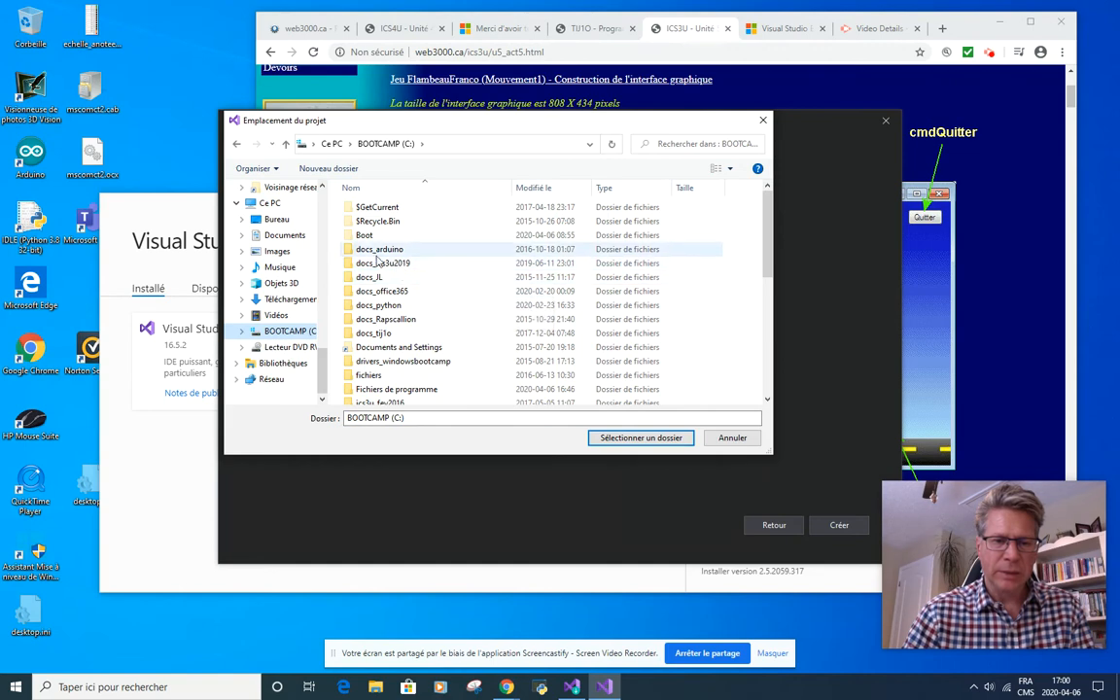
double_click(389, 263)
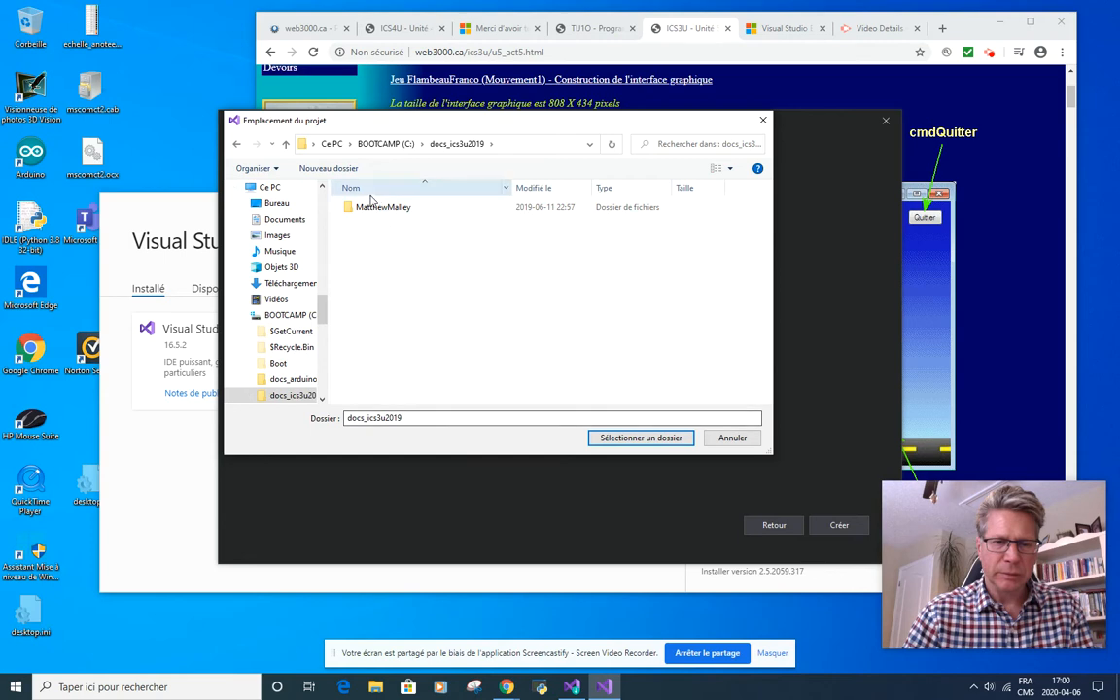
click(287, 315)
scroll(454, 369, down, 2)
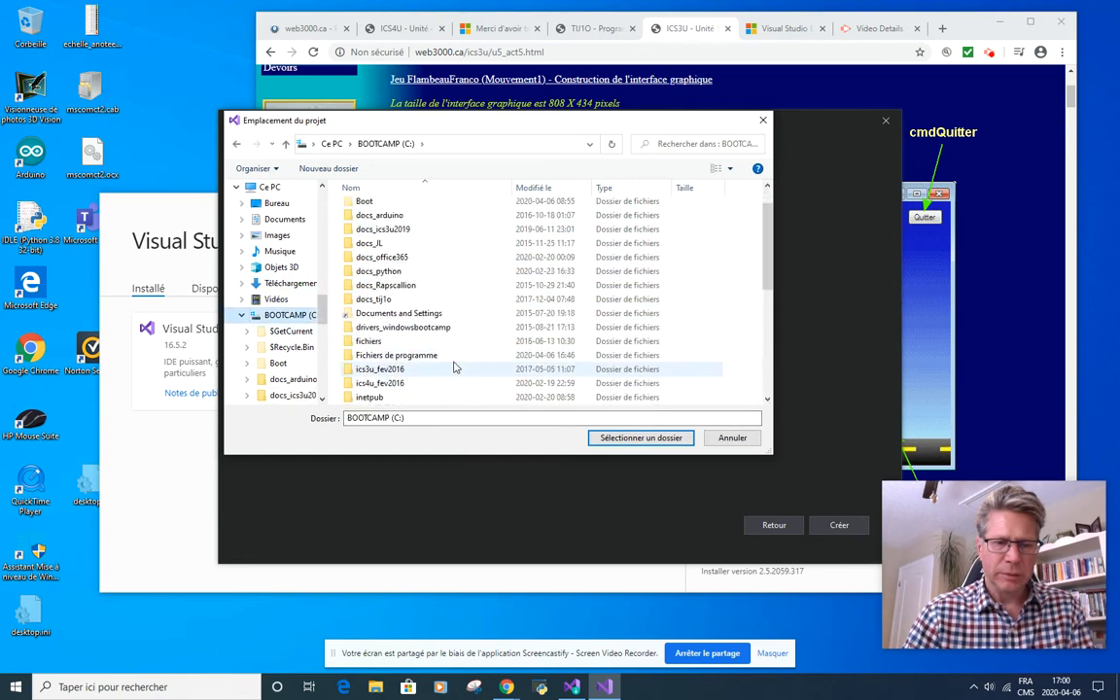
scroll(384, 340, down, 5)
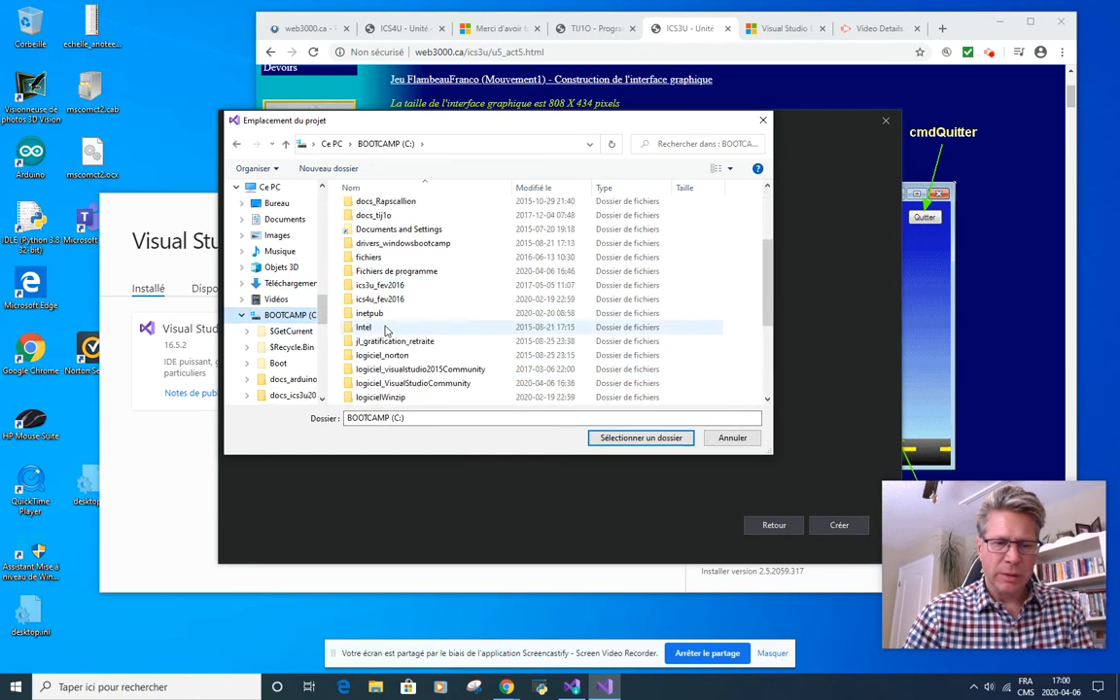
right_click(714, 300)
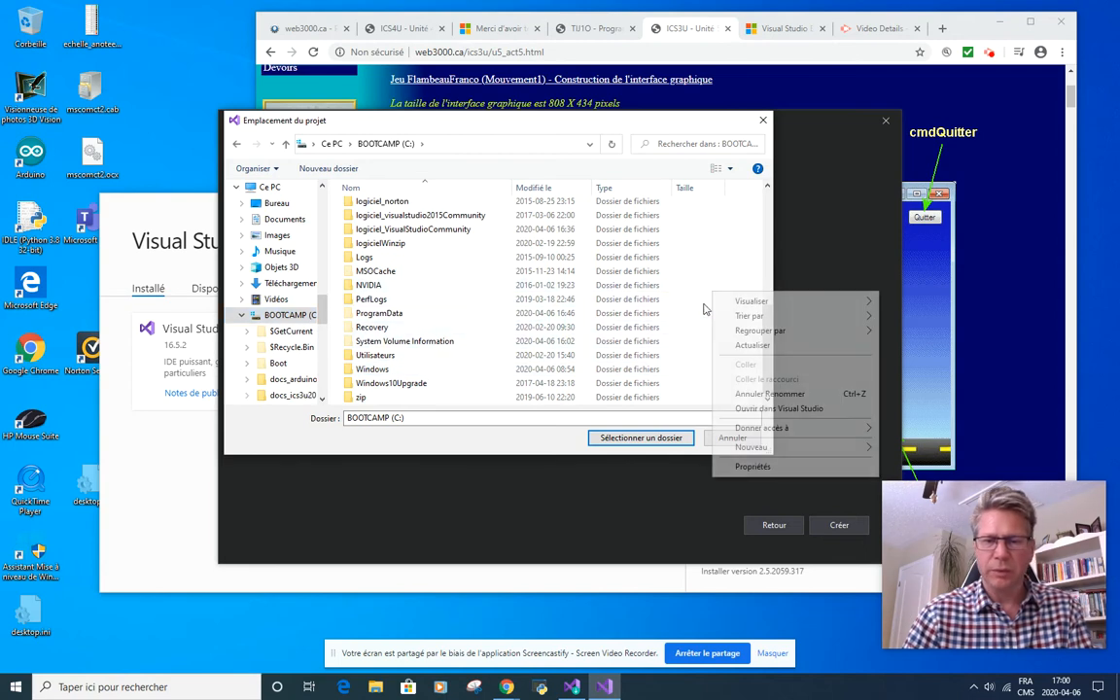
mouse_move(774, 453)
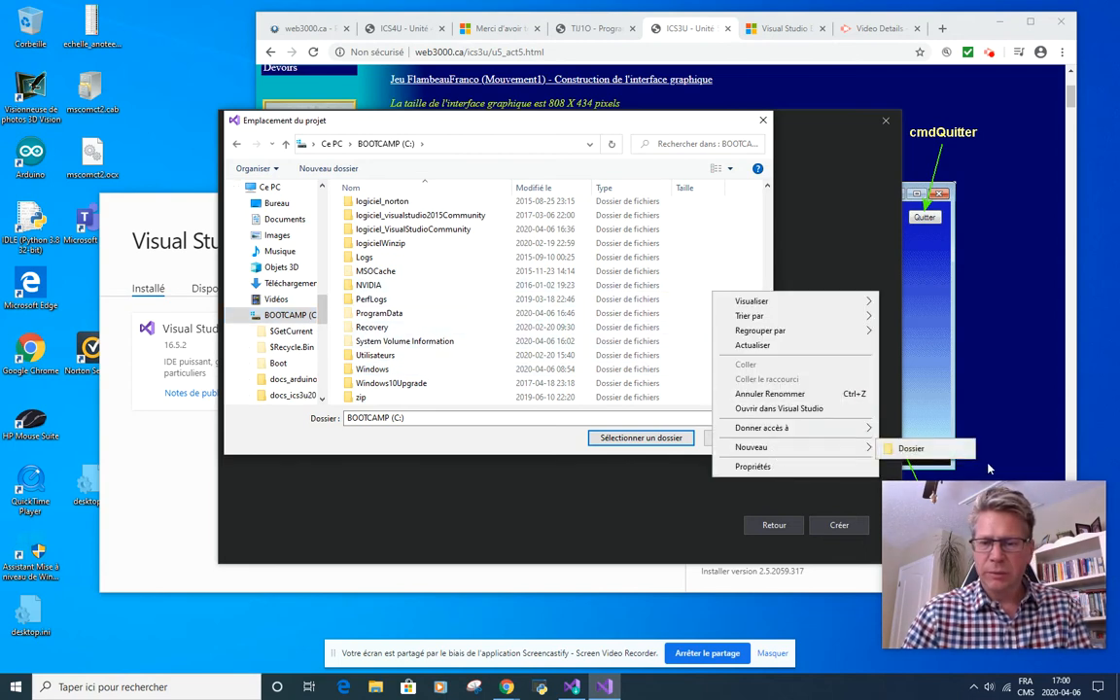
click(890, 417)
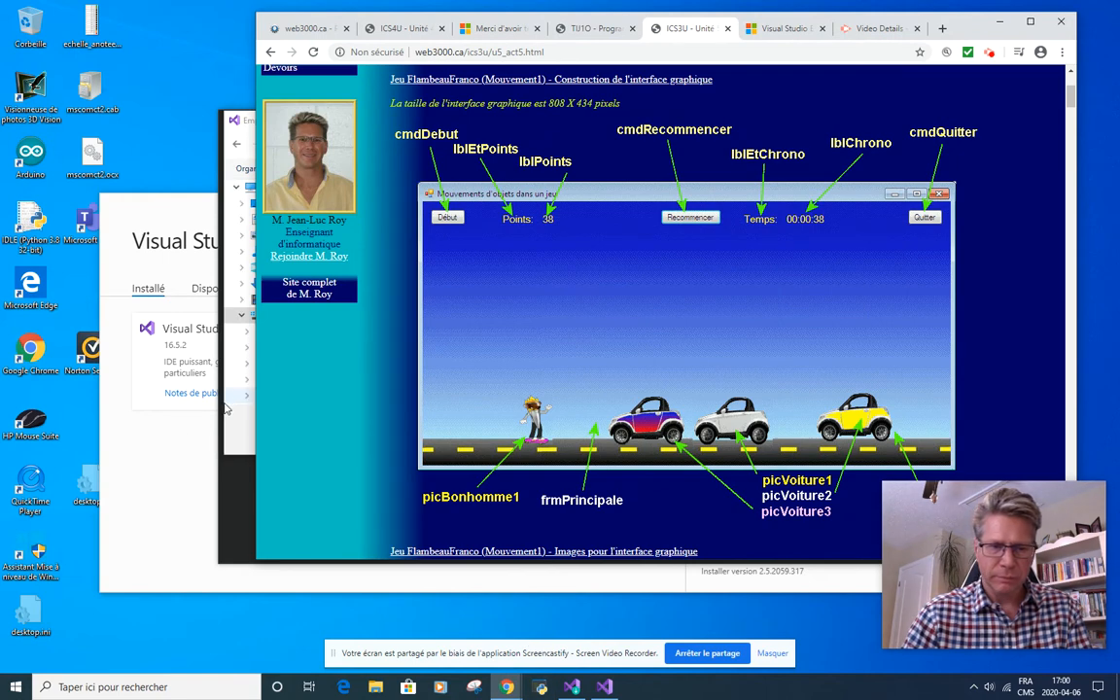
click(230, 403)
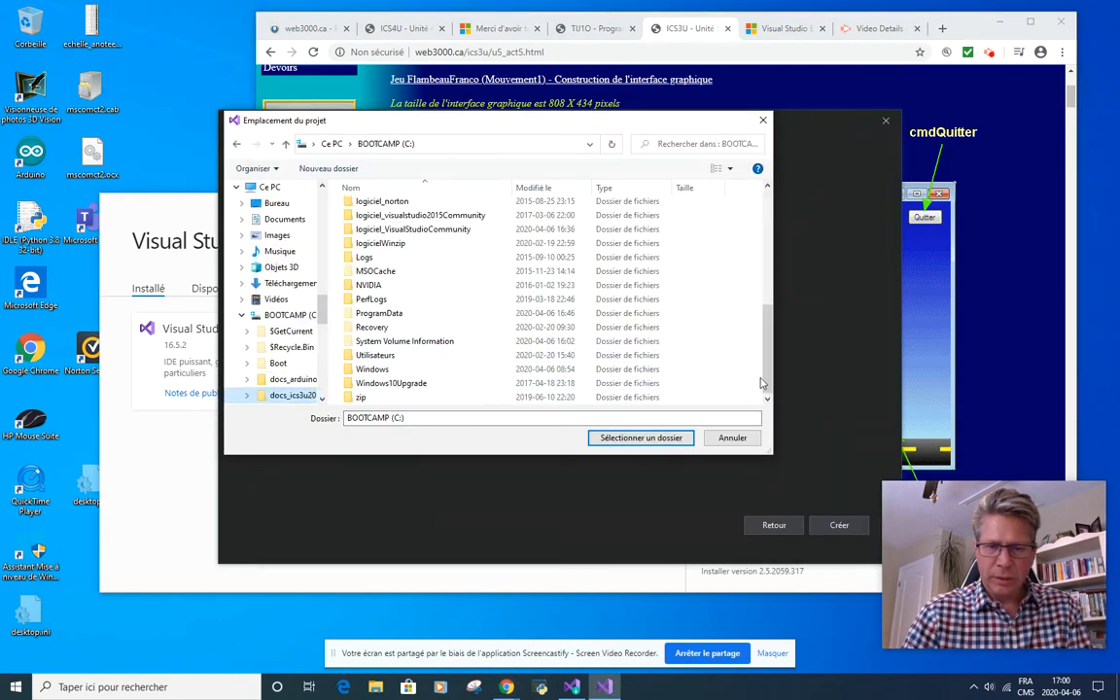
right_click(717, 345)
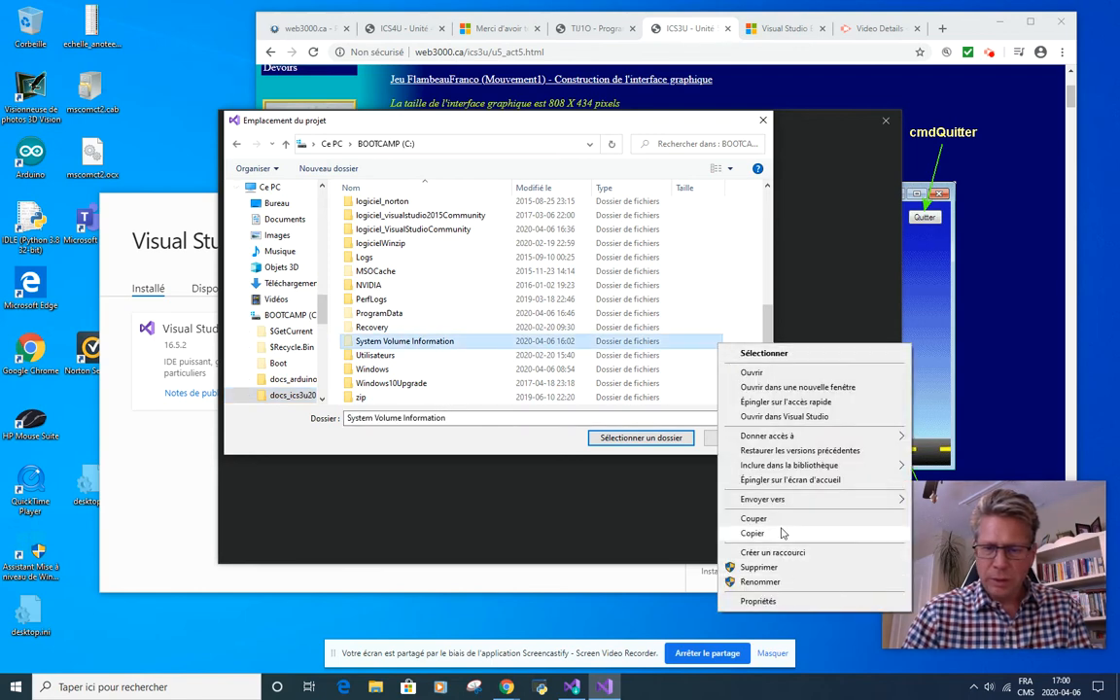
click(706, 271)
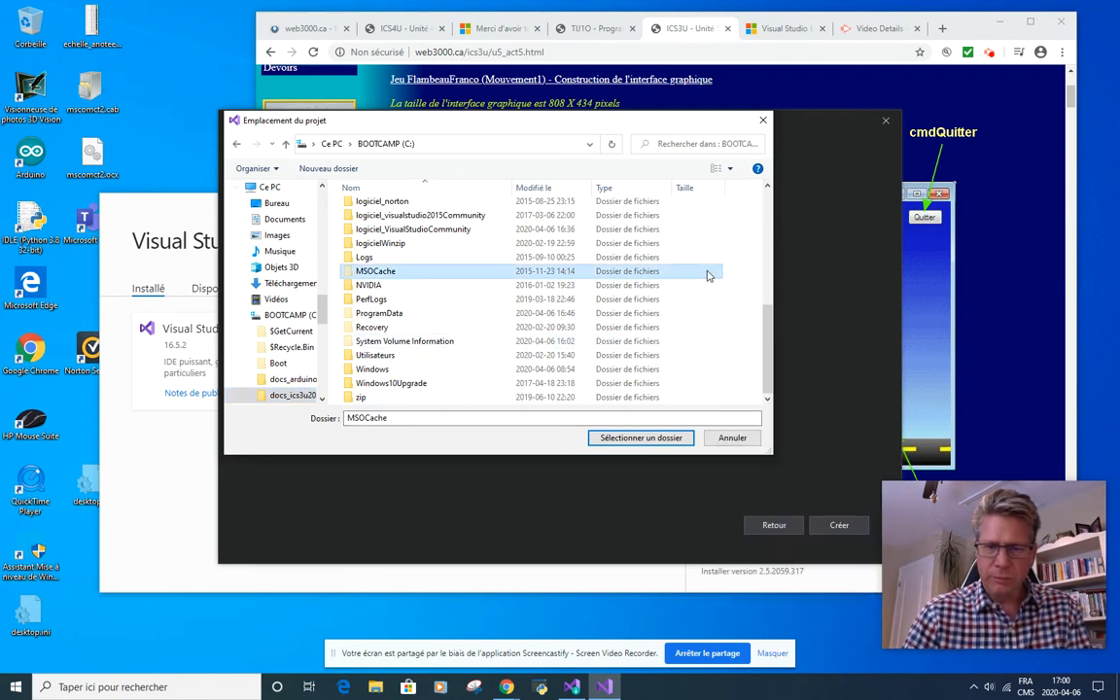
right_click(708, 272)
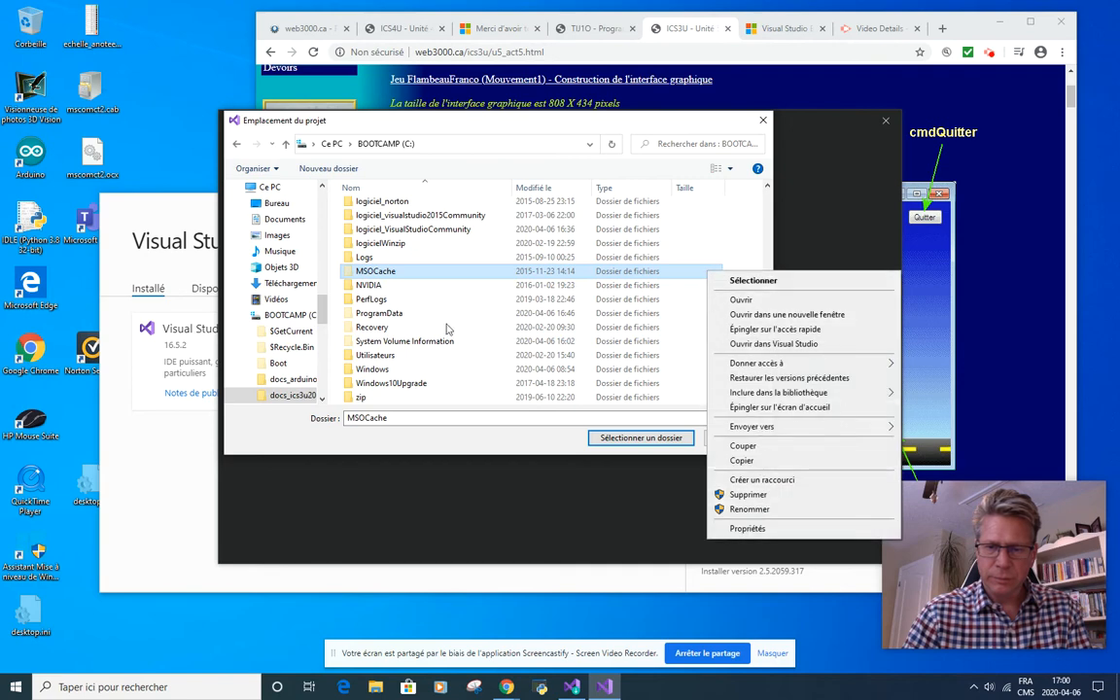
Step: Create a folder named ics3u_avril2020 on the BOOTCAMP (C:) drive and select it as the project location
click(263, 313)
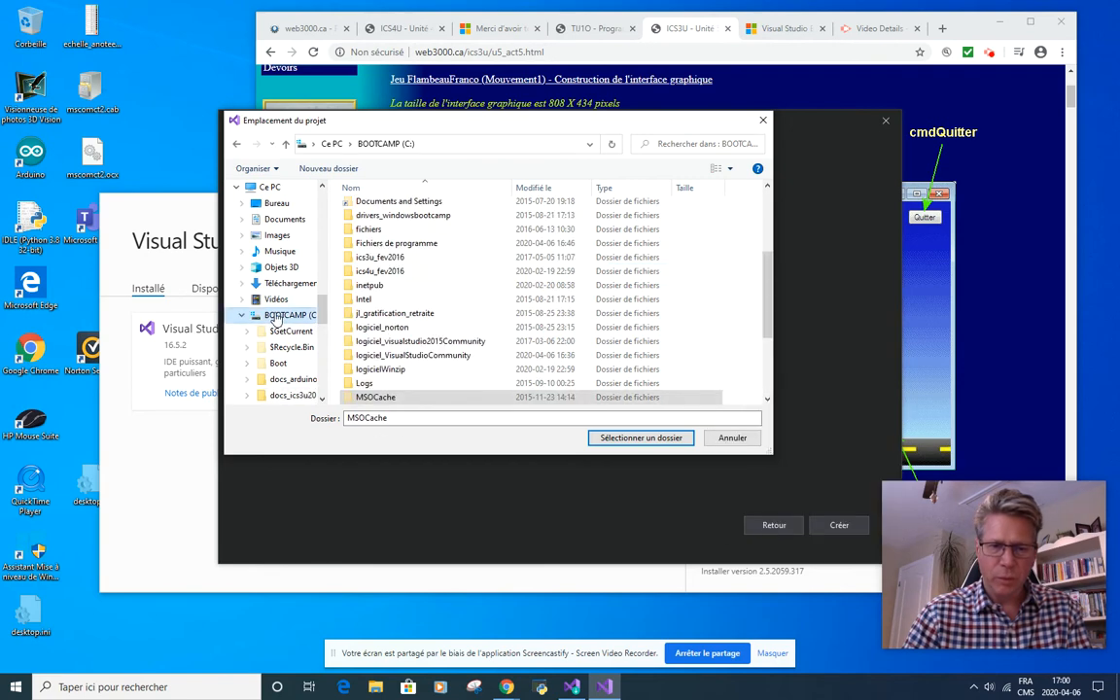
right_click(679, 261)
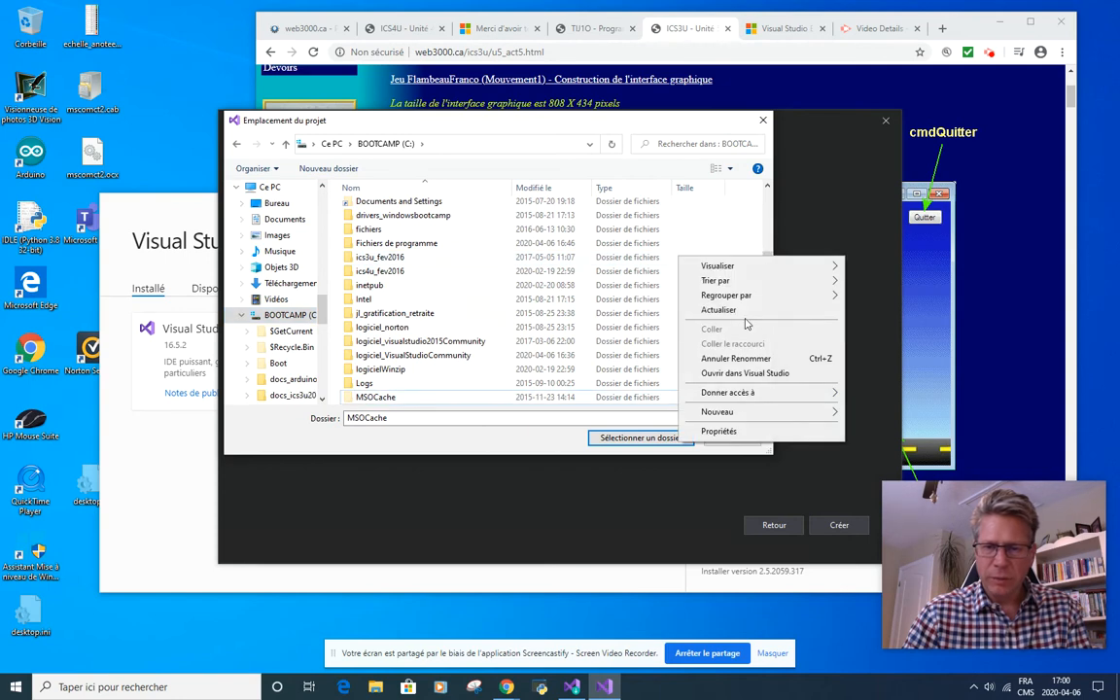
mouse_move(758, 413)
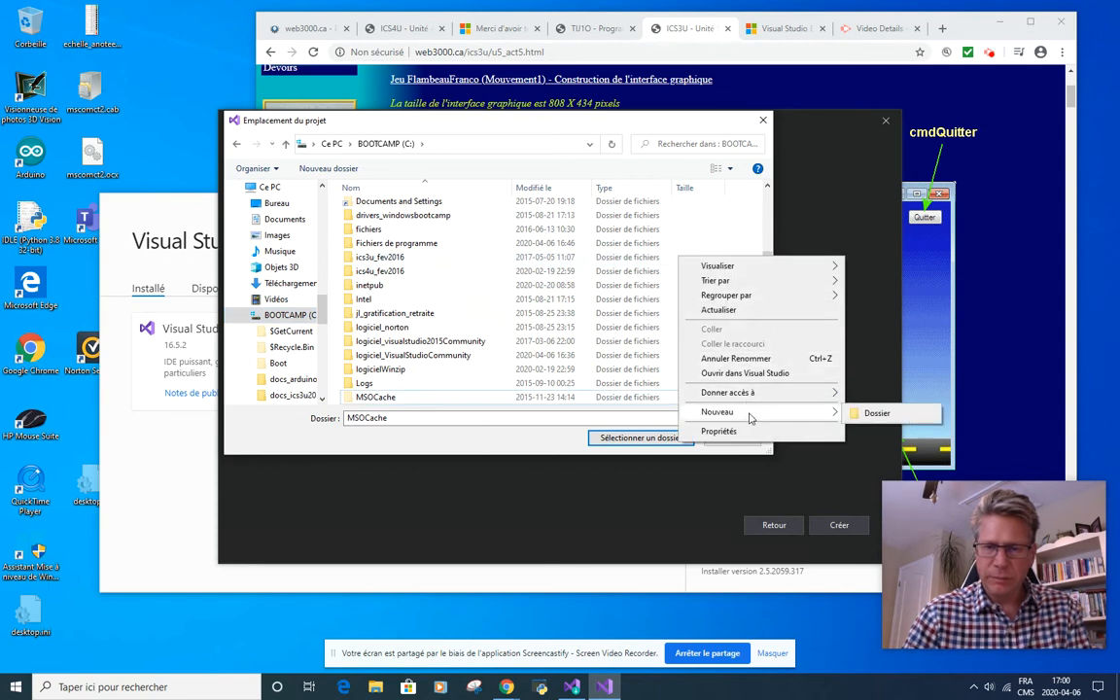
click(870, 415)
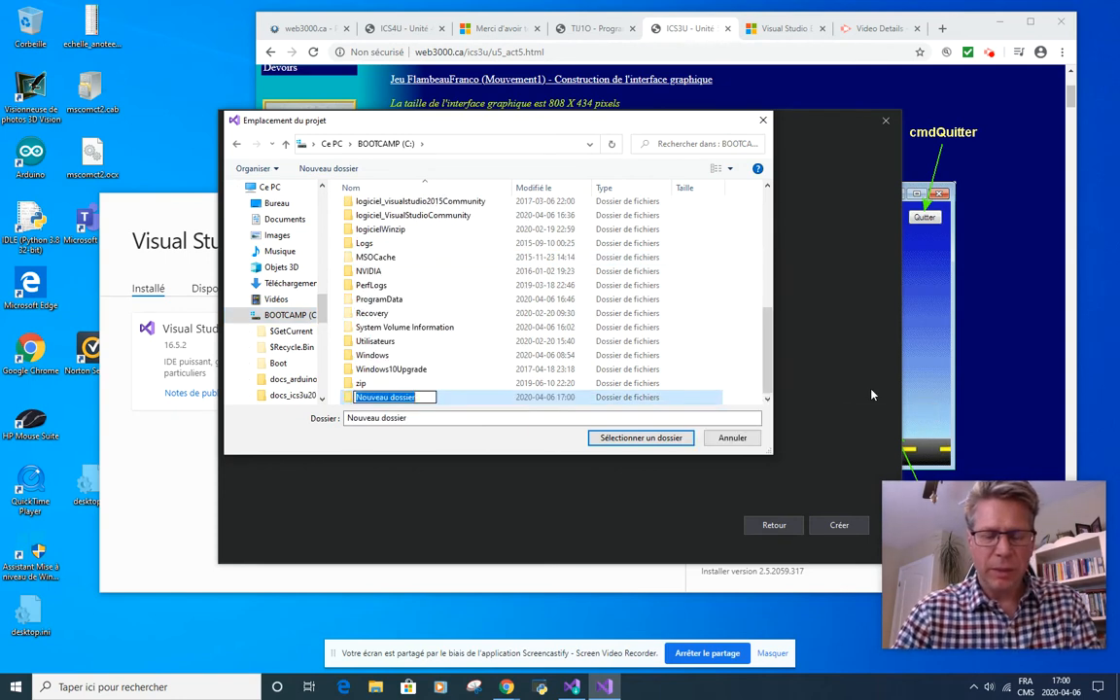
text(ics)
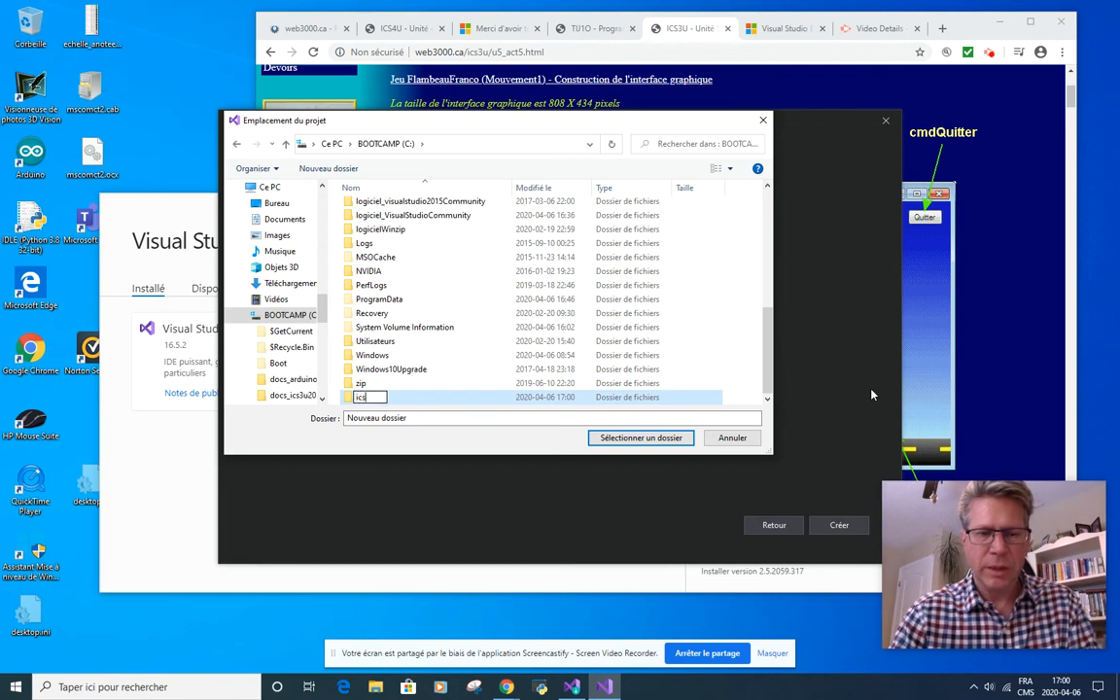
text(3)
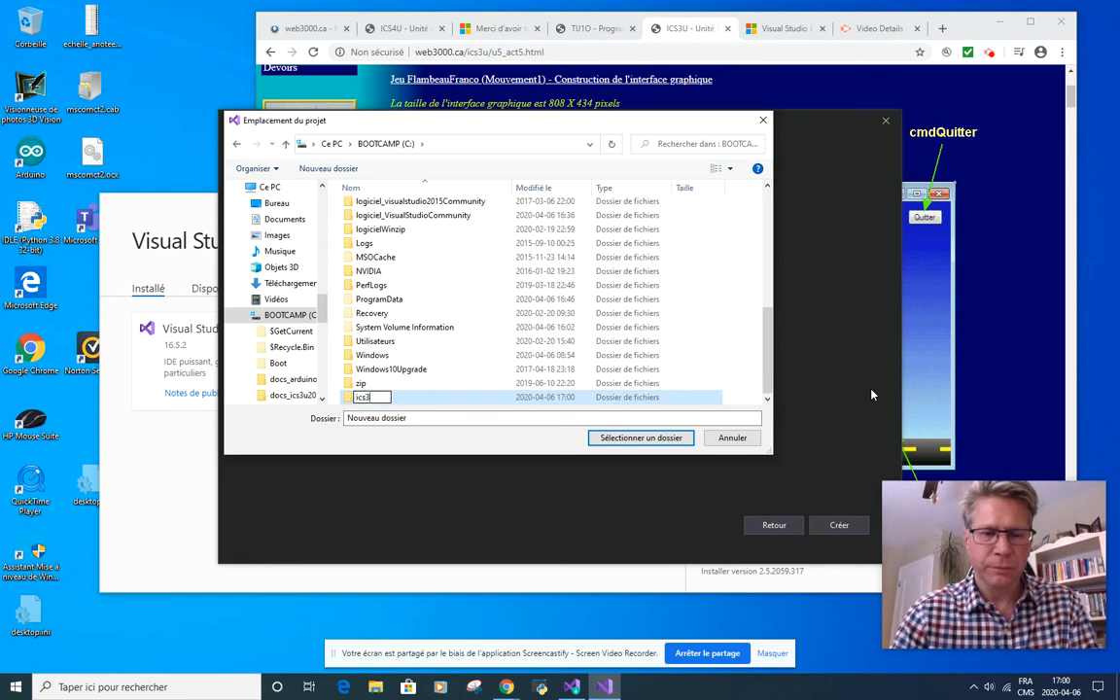
text(u)
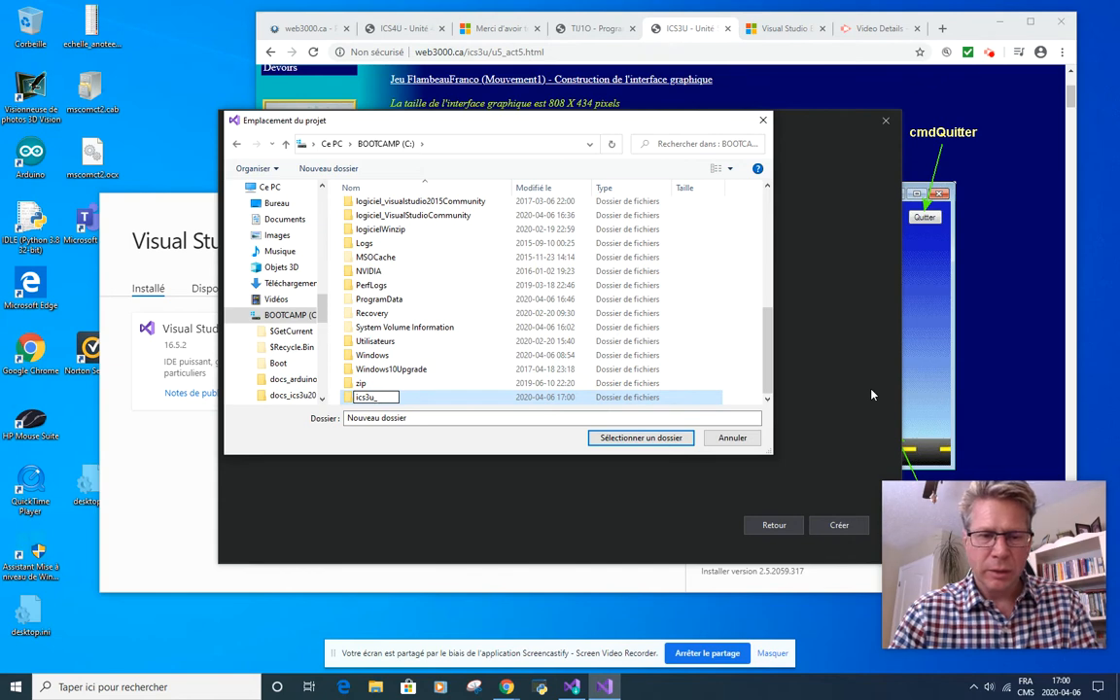
text(_avr)
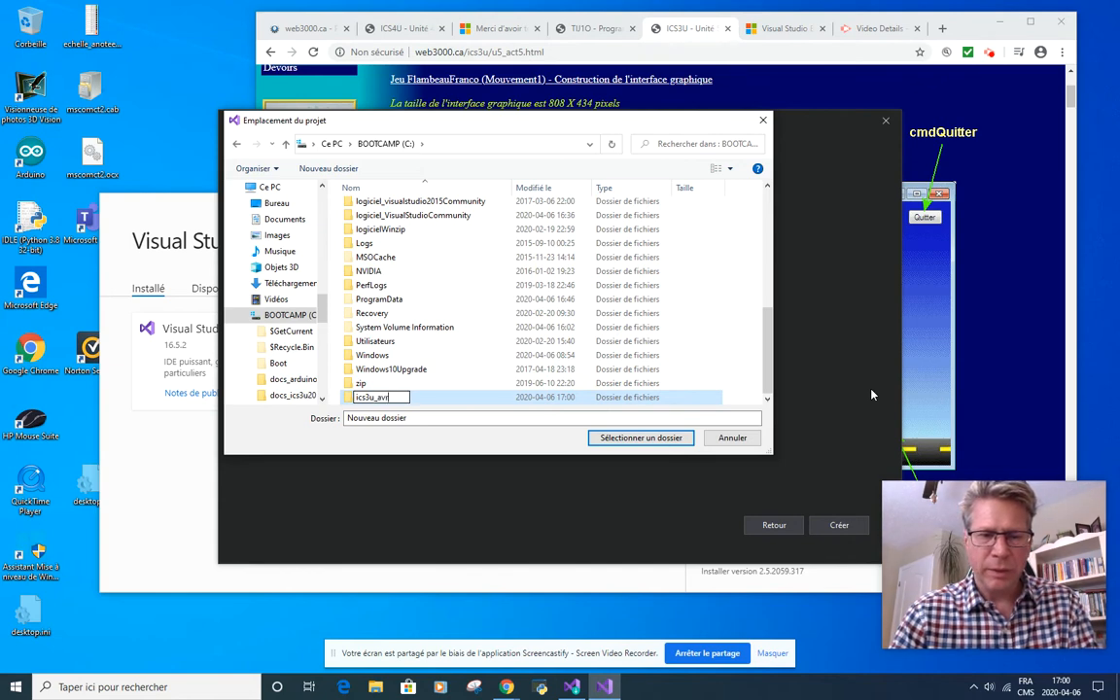
text(il2020)
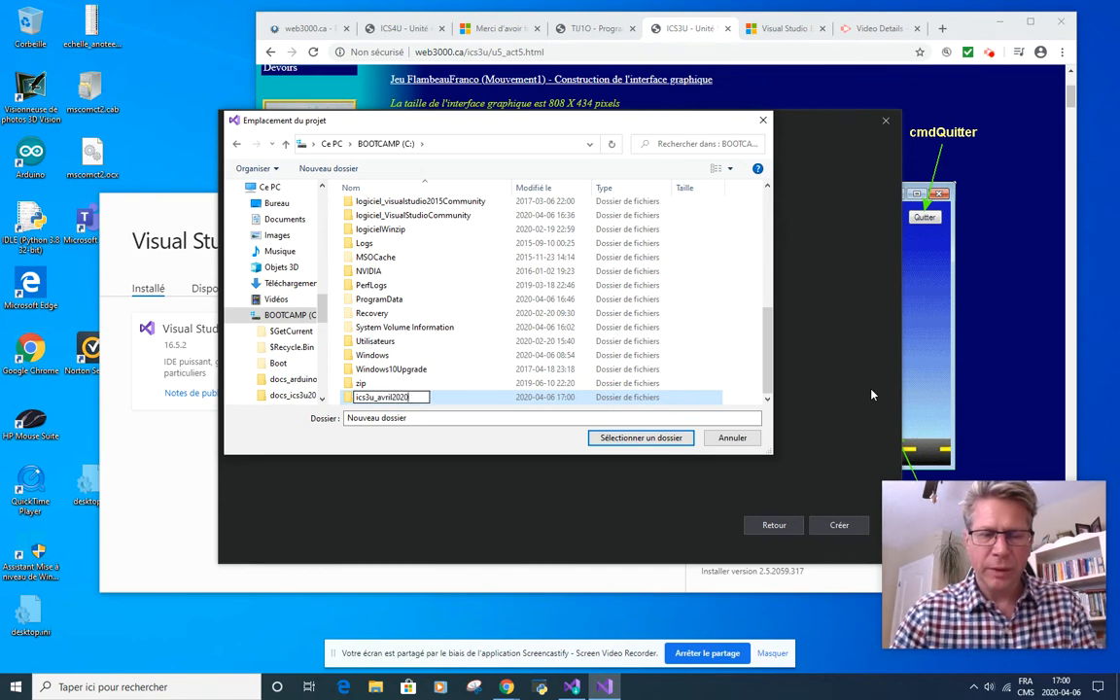
key(Return)
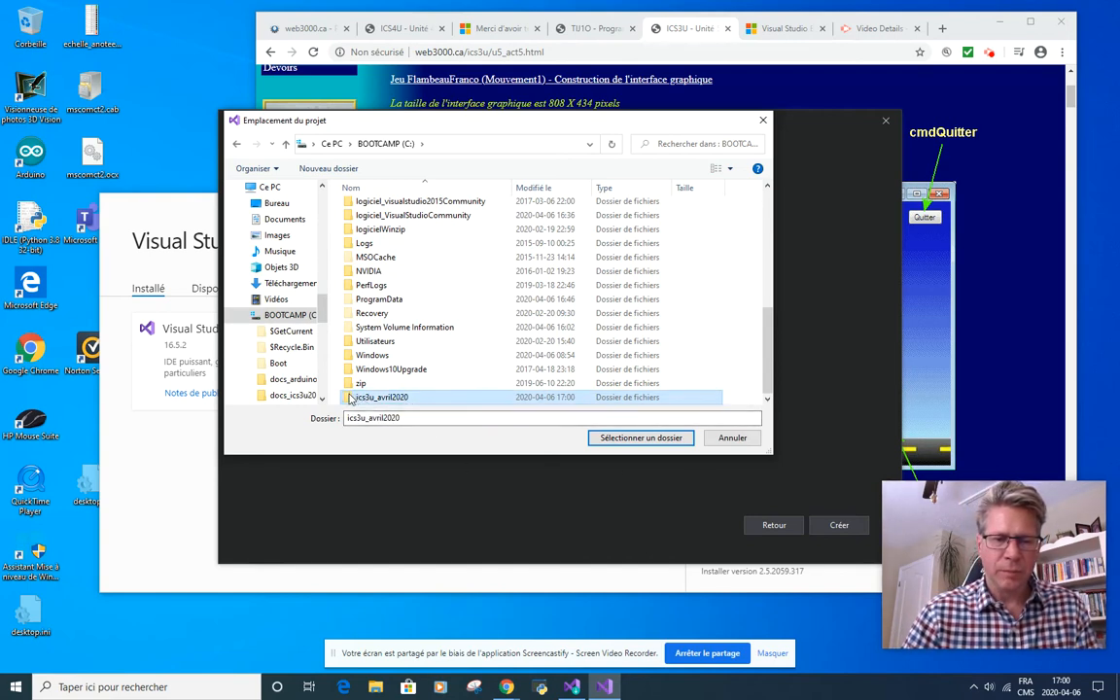
click(652, 439)
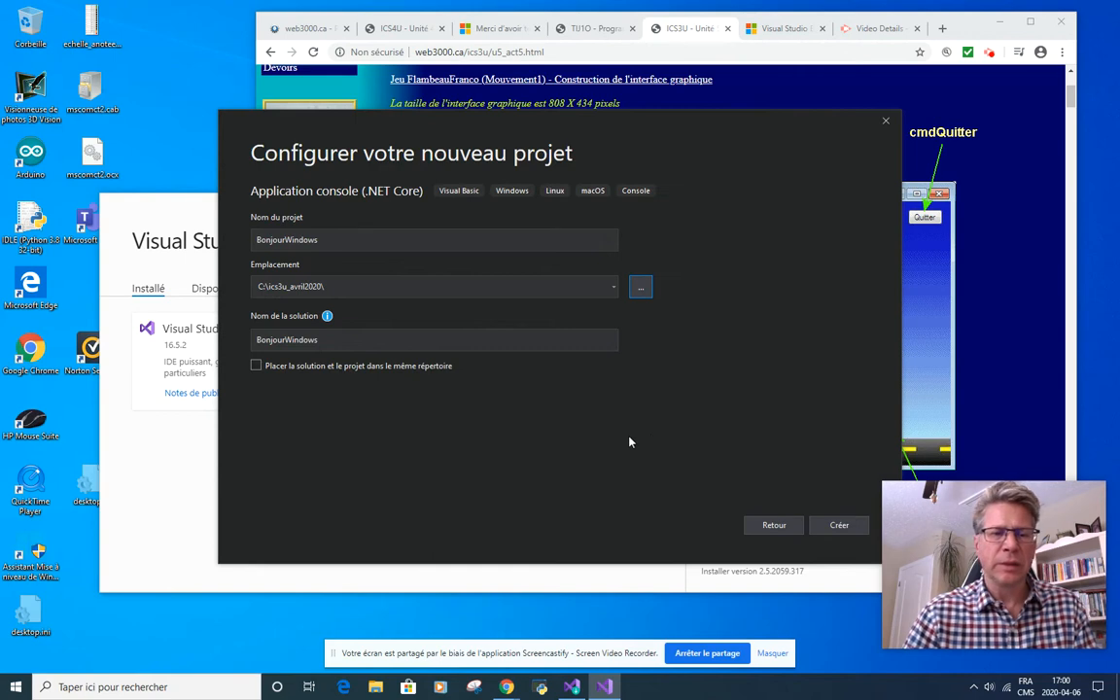
Step: Create the BonjourWindows project with the configured location and return to its code window
click(842, 527)
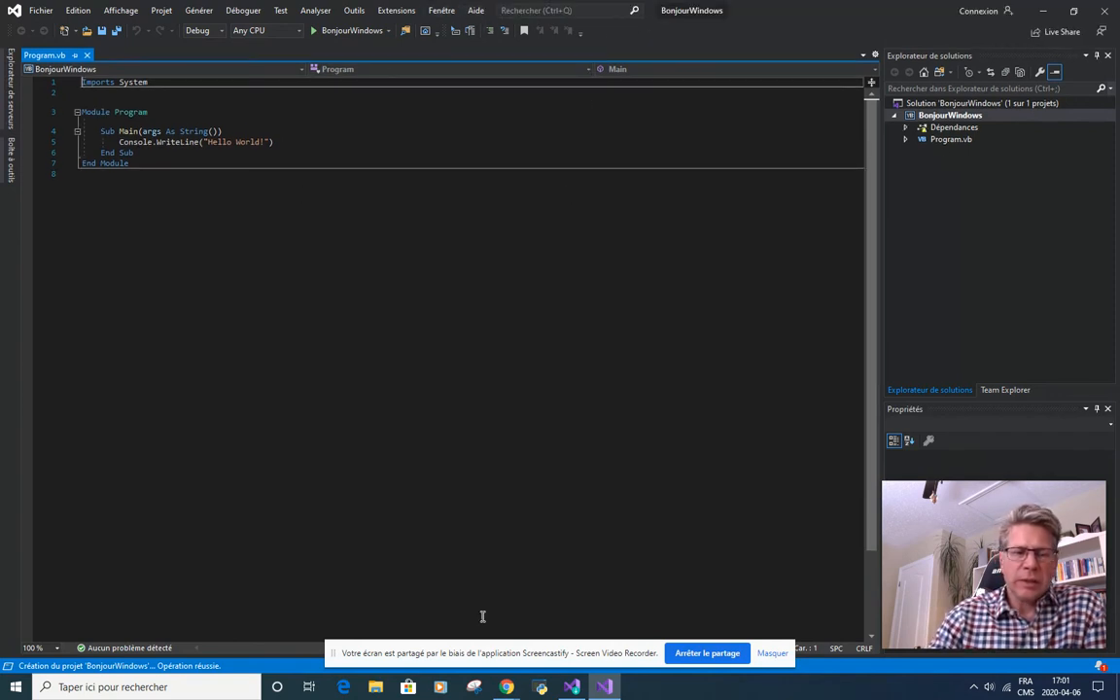
click(602, 687)
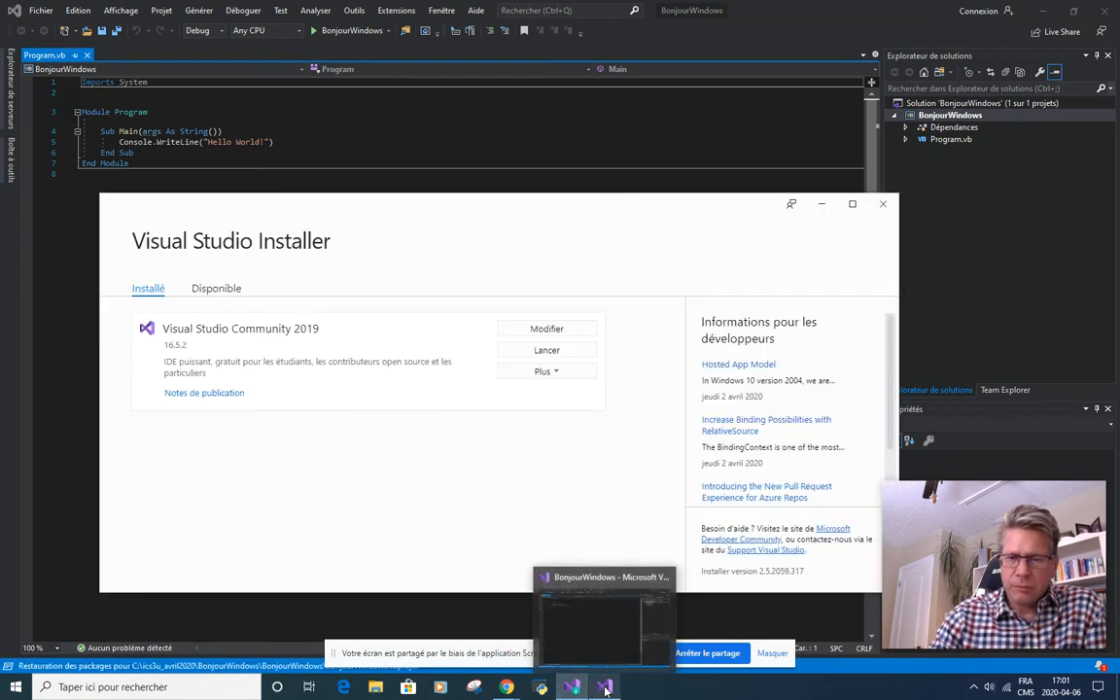
click(604, 688)
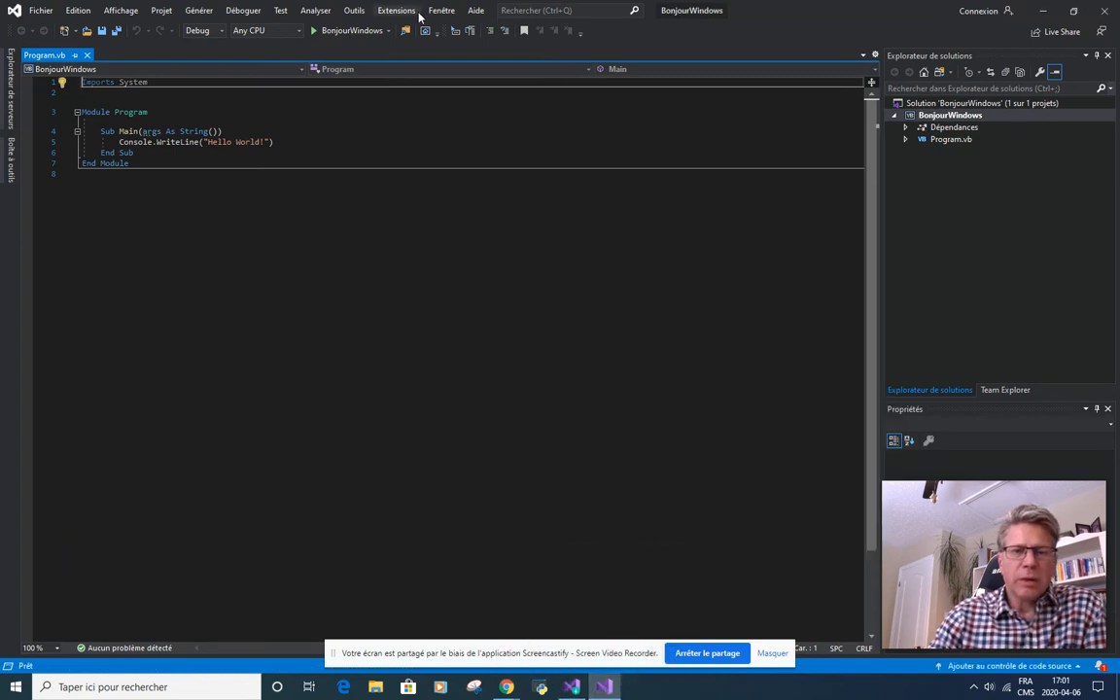
Step: Open the information about Microsoft Visual Studio and check the licence status
click(476, 11)
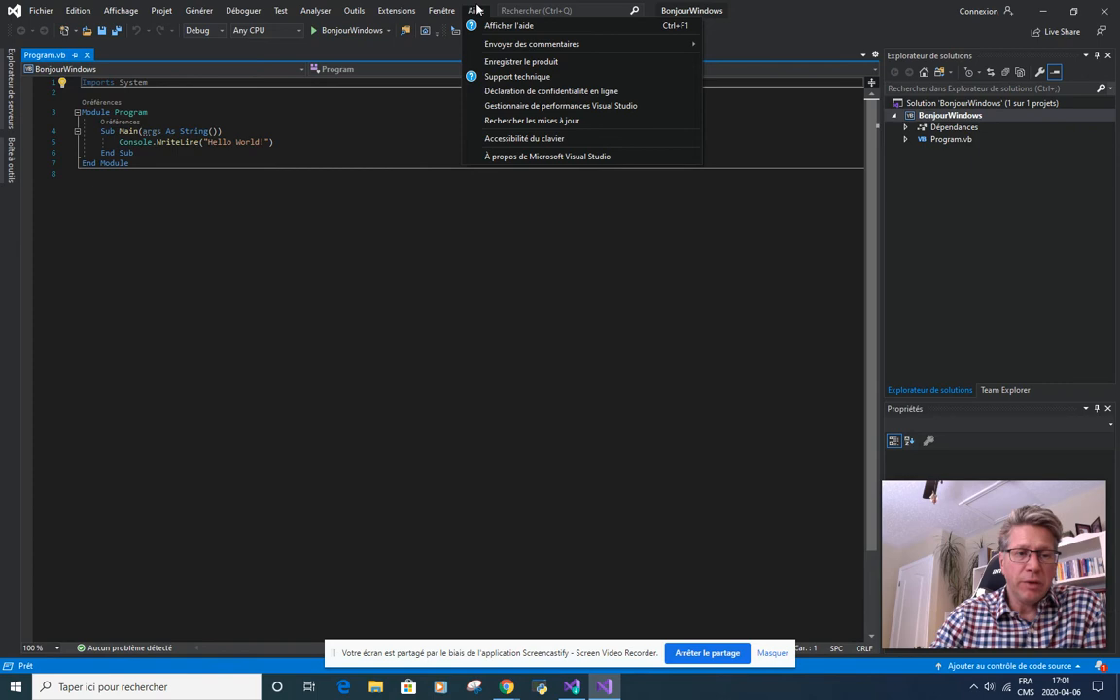
click(506, 156)
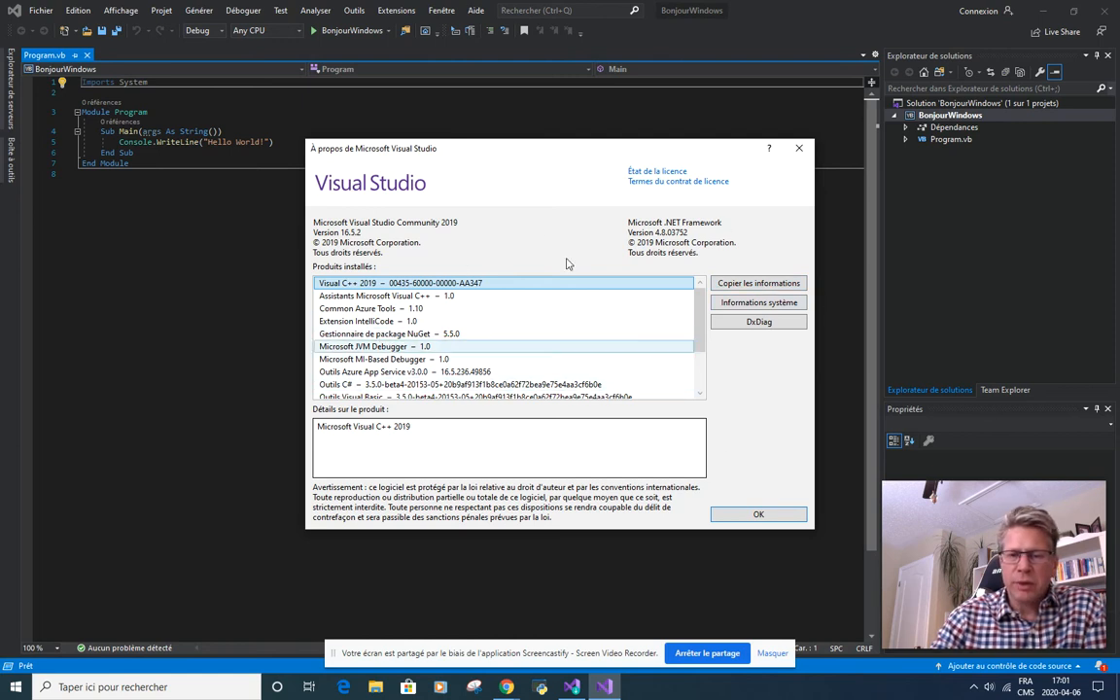
click(638, 173)
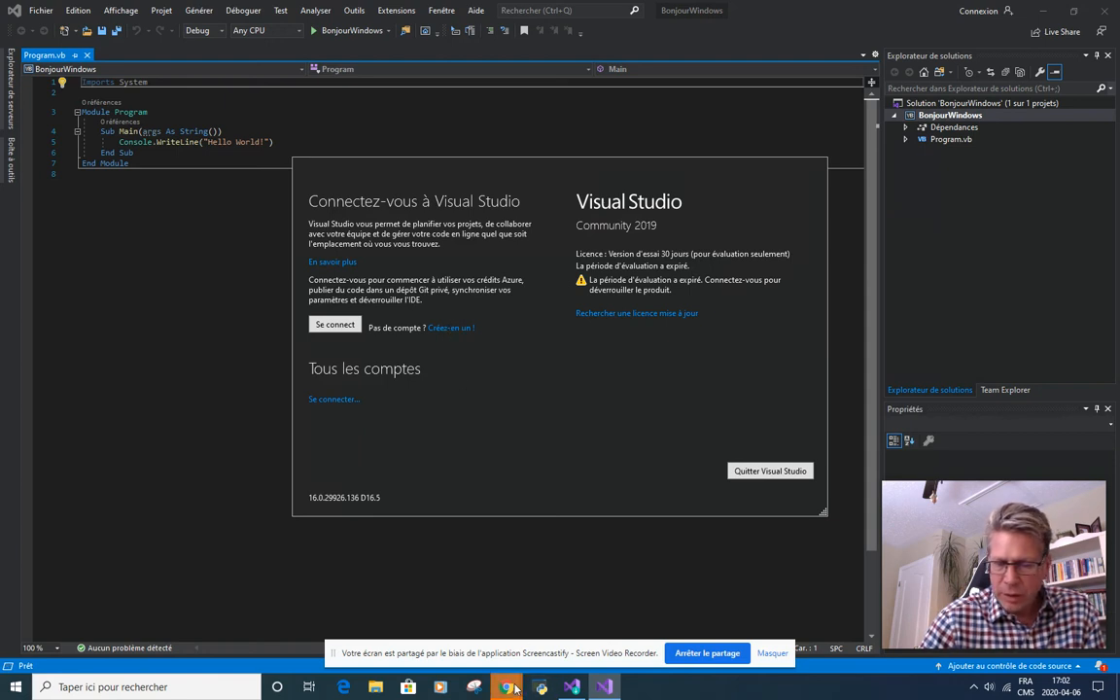
Step: Switch to the Microsoft account sign-up page in Chrome and choose a new e-mail address on the hotmail.com domain
mouse_move(507, 686)
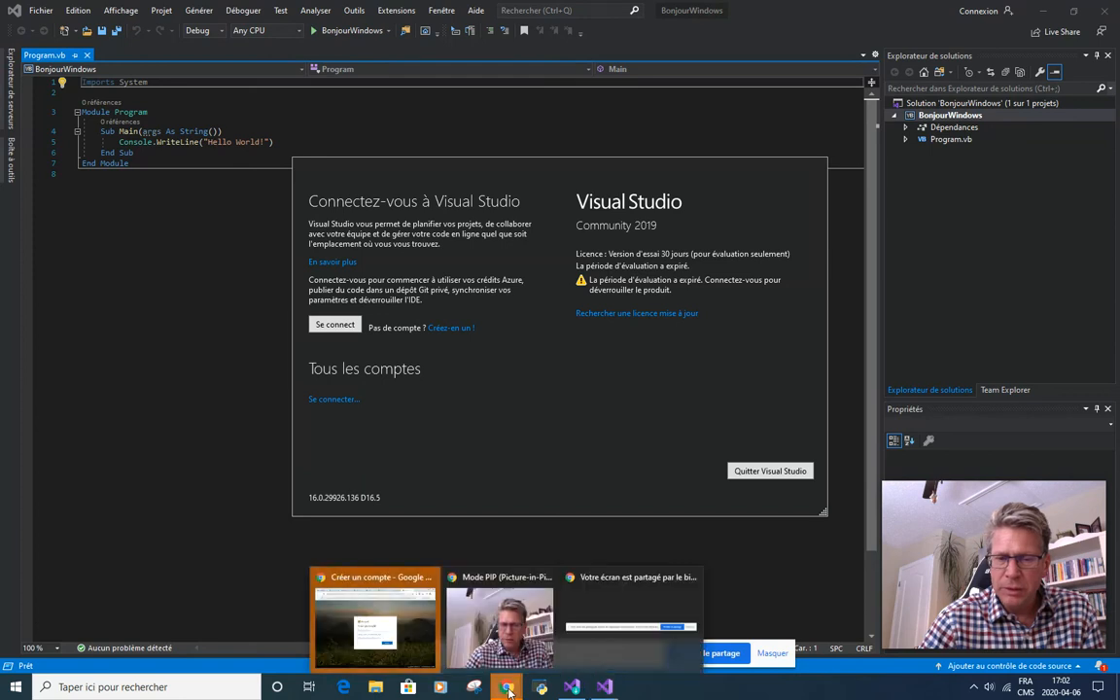
click(327, 617)
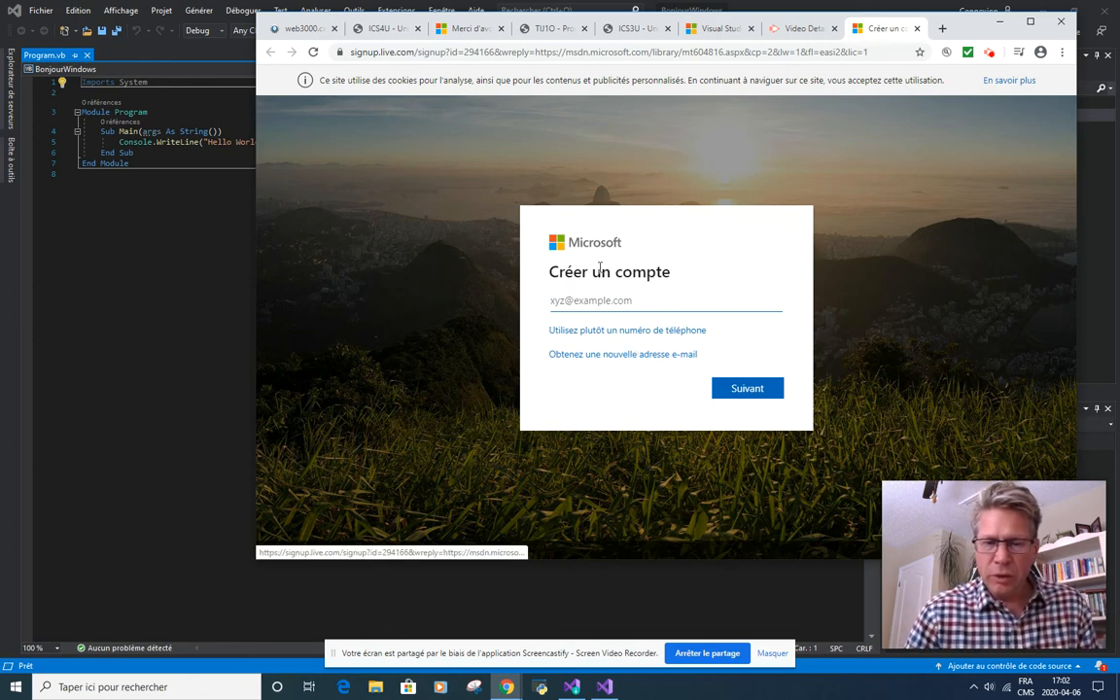
click(623, 355)
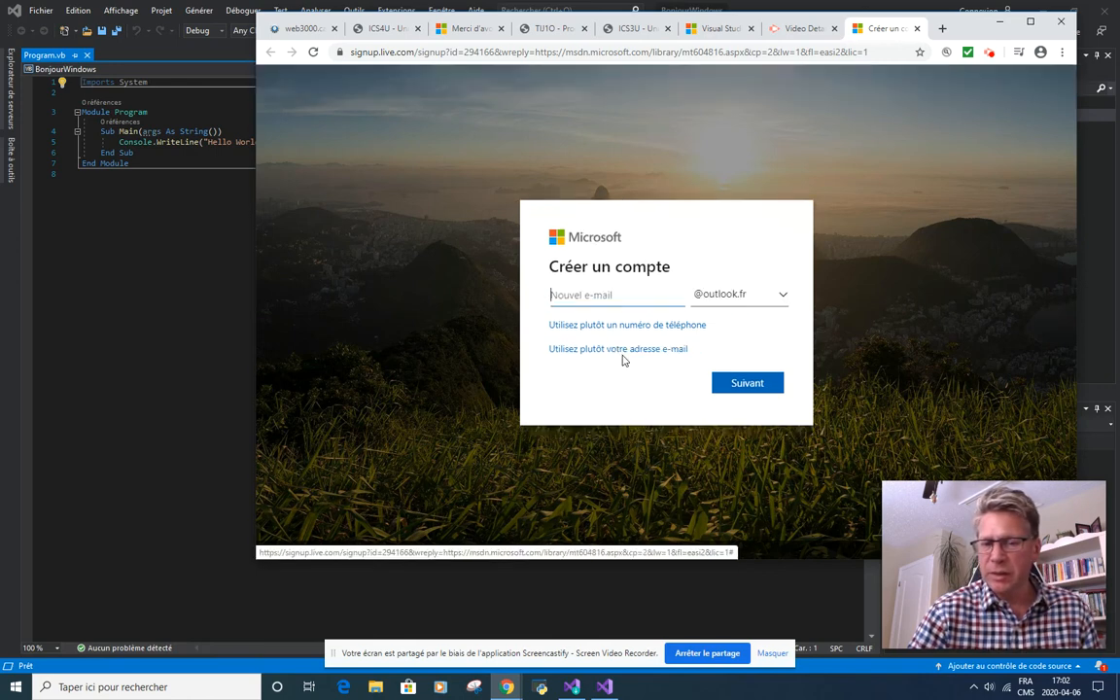
click(783, 295)
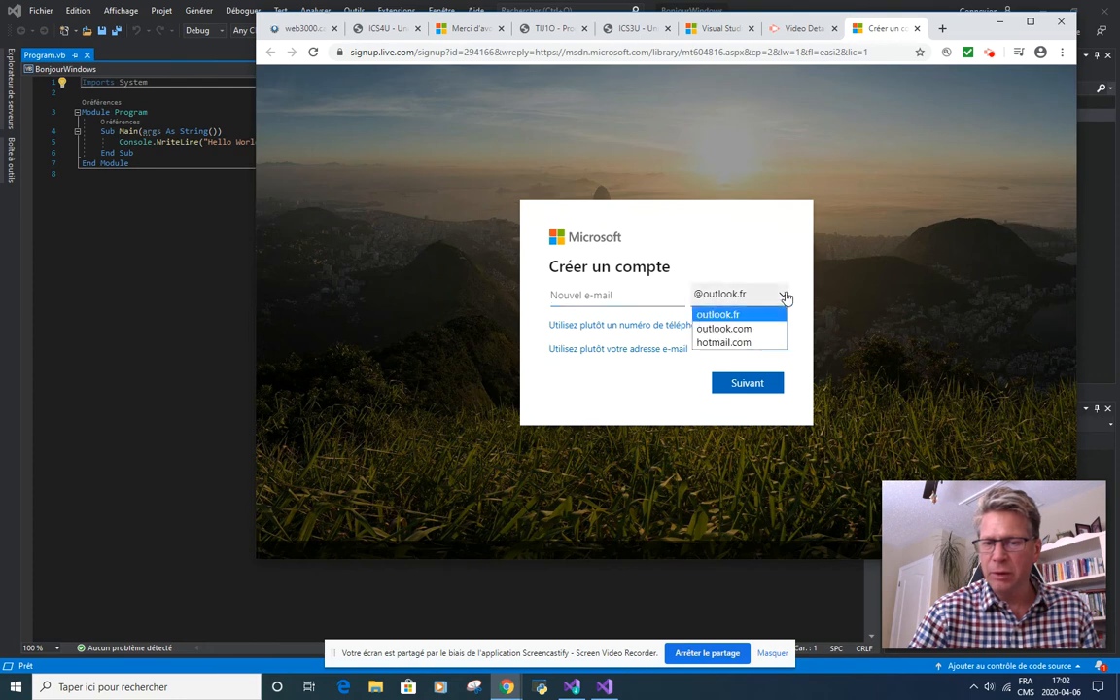
click(754, 343)
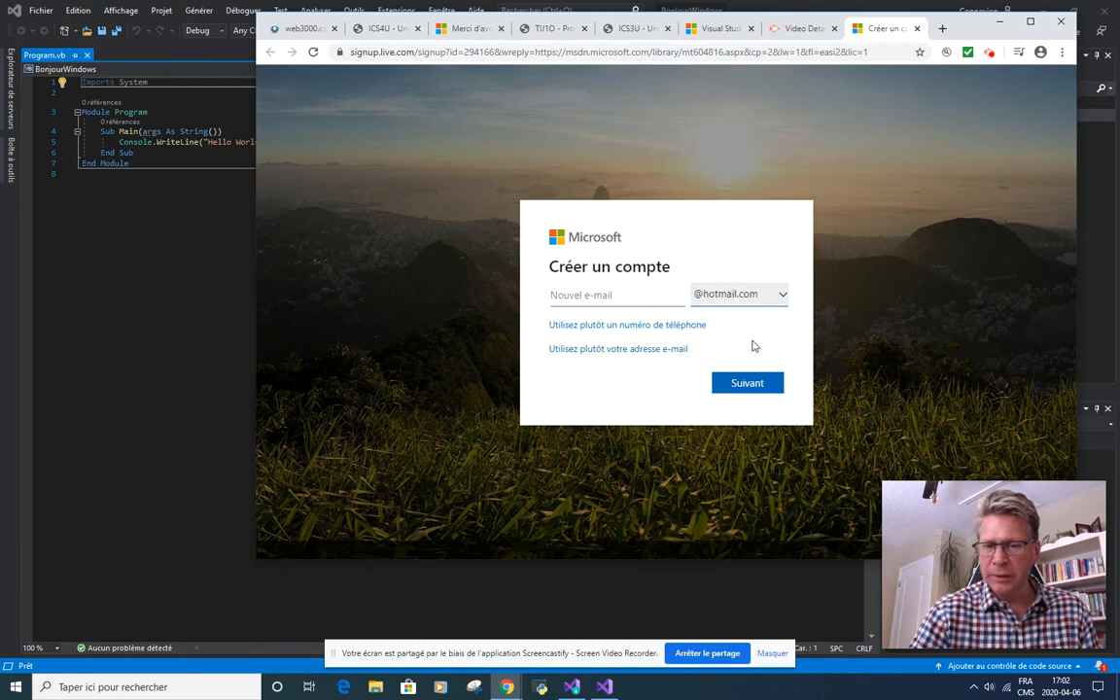
Step: Try to register the Microsoft account with a new hotmail.com e-mail name
click(665, 296)
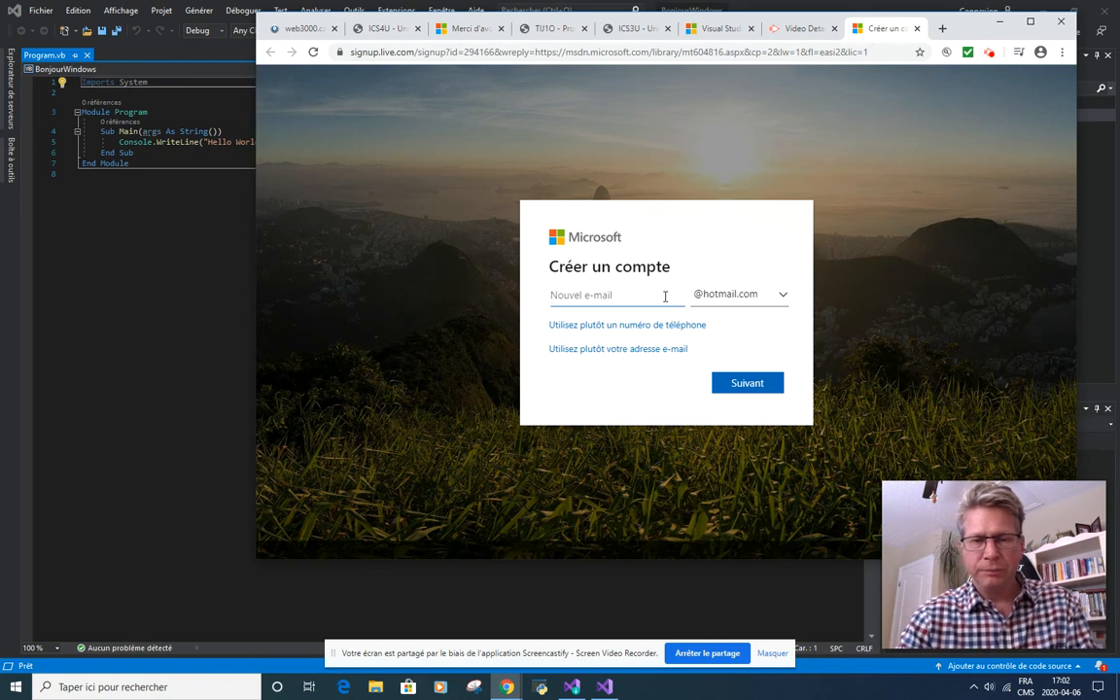
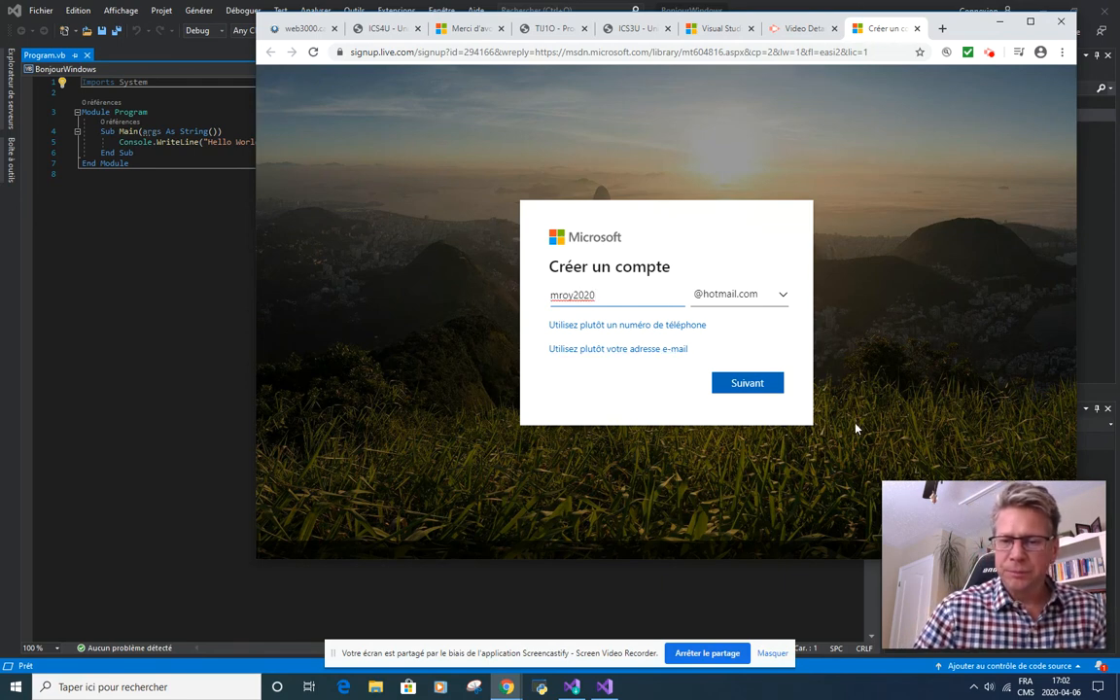
click(561, 295)
key(BackSpace)
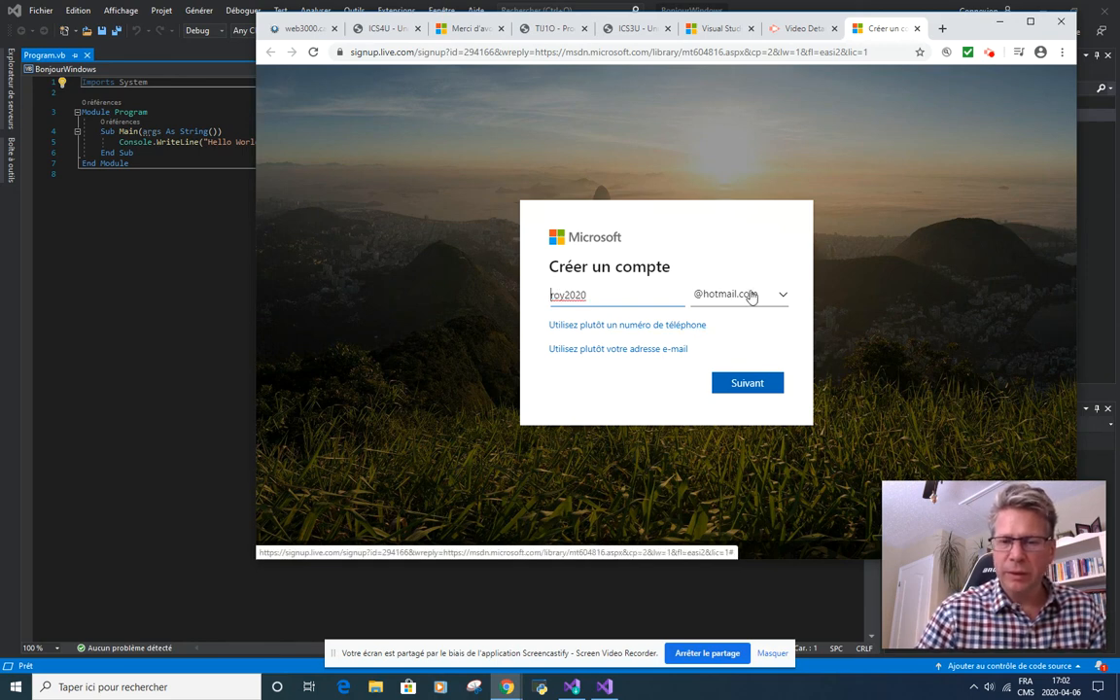
click(746, 385)
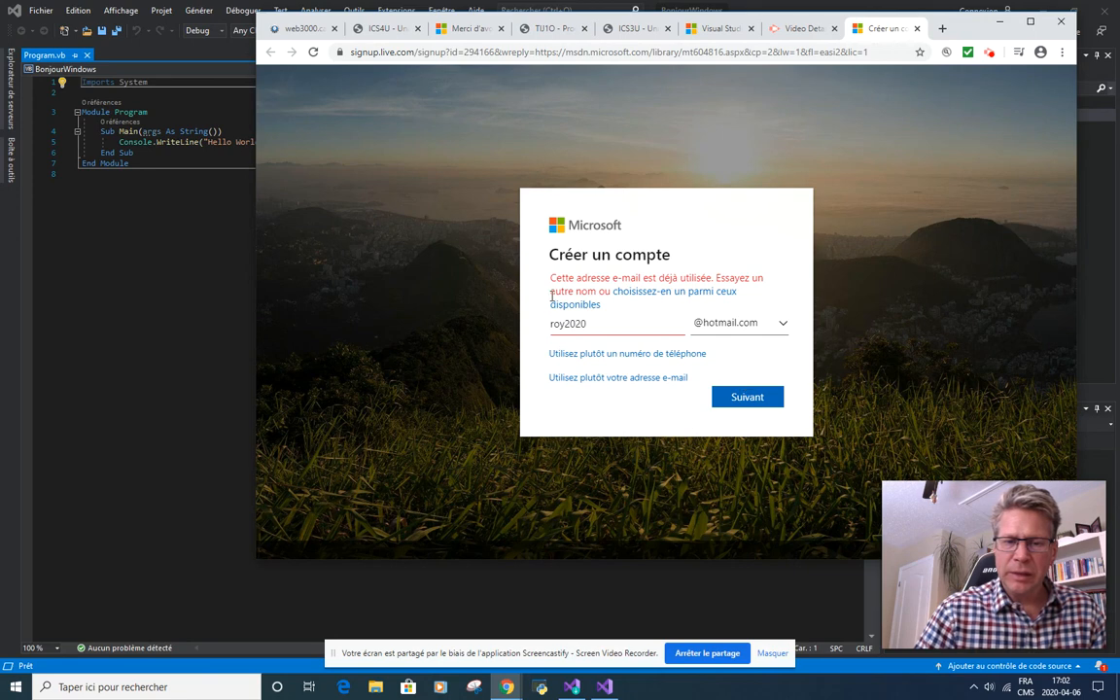
Step: Change the first part of the new e-mail name to a different initials-and-surname form and submit it
drag(564, 325, 535, 322)
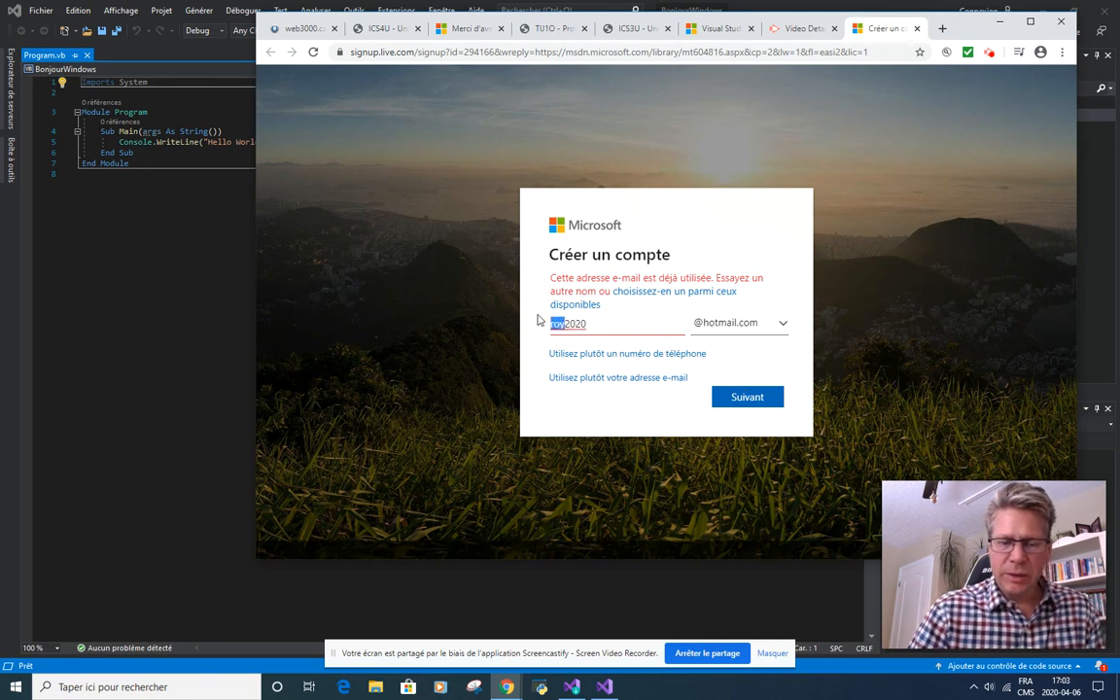
click(757, 385)
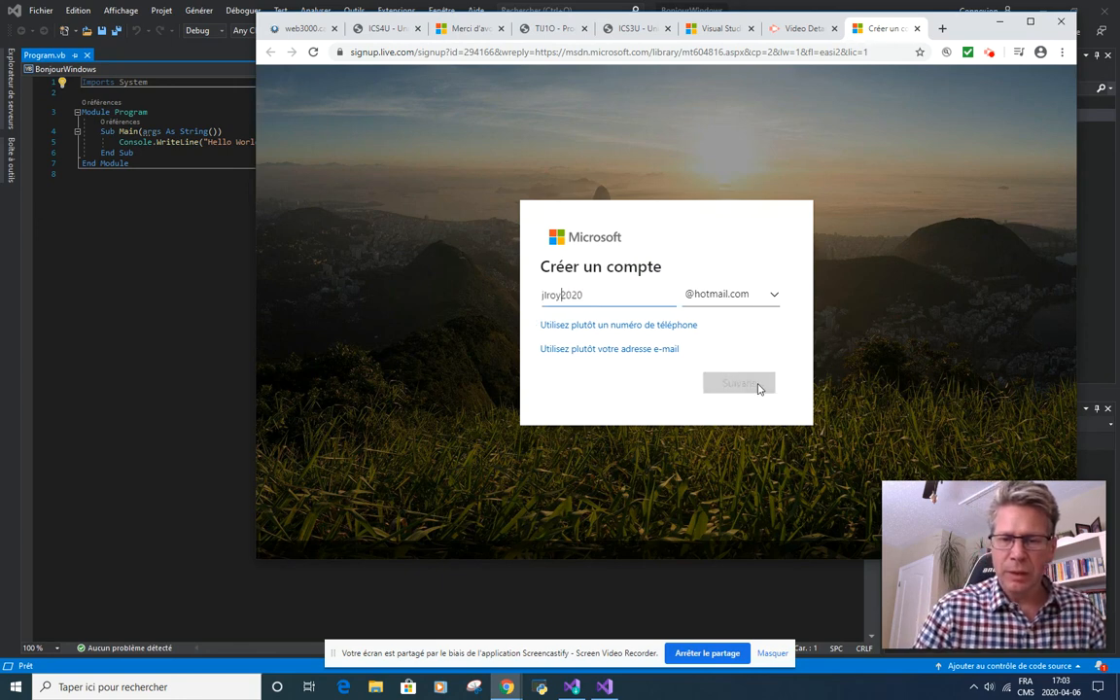